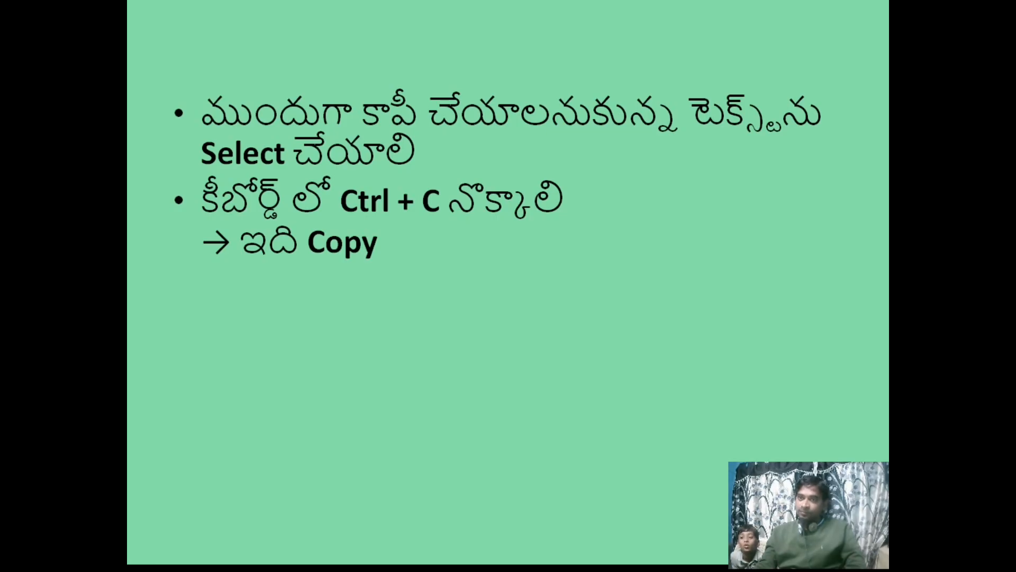
pyautogui.press('Right')
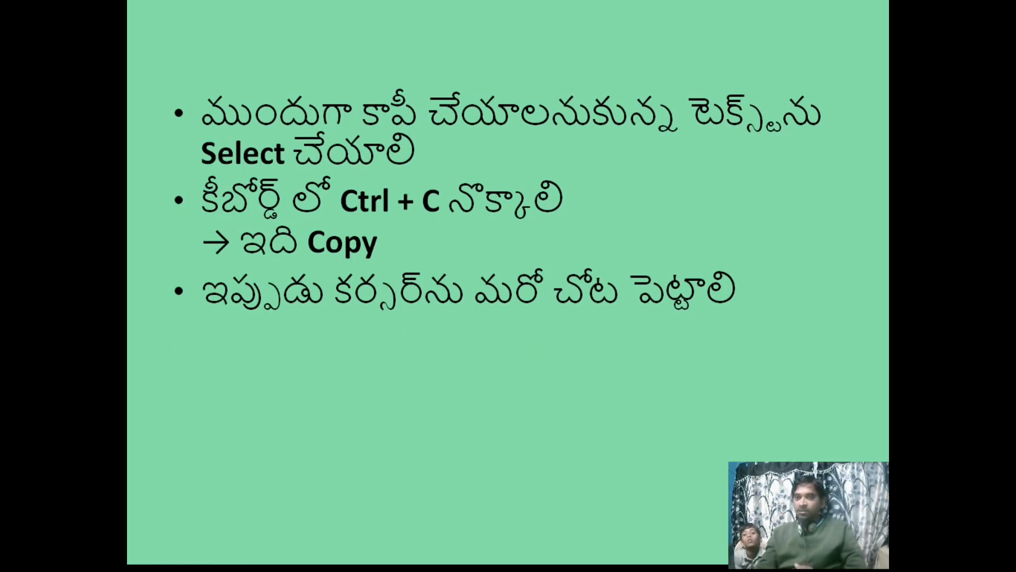
pyautogui.press('Right')
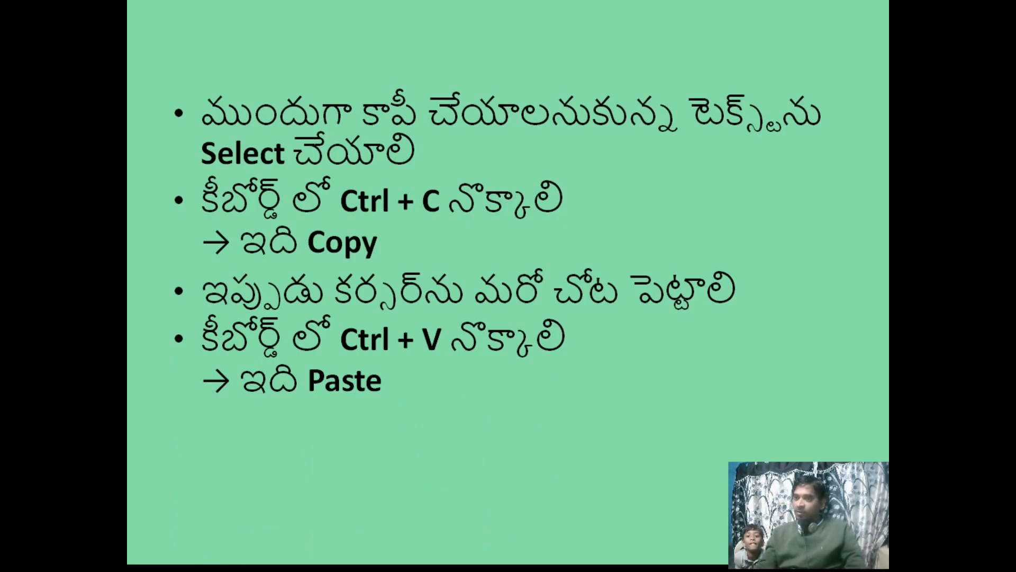
pyautogui.press('Right')
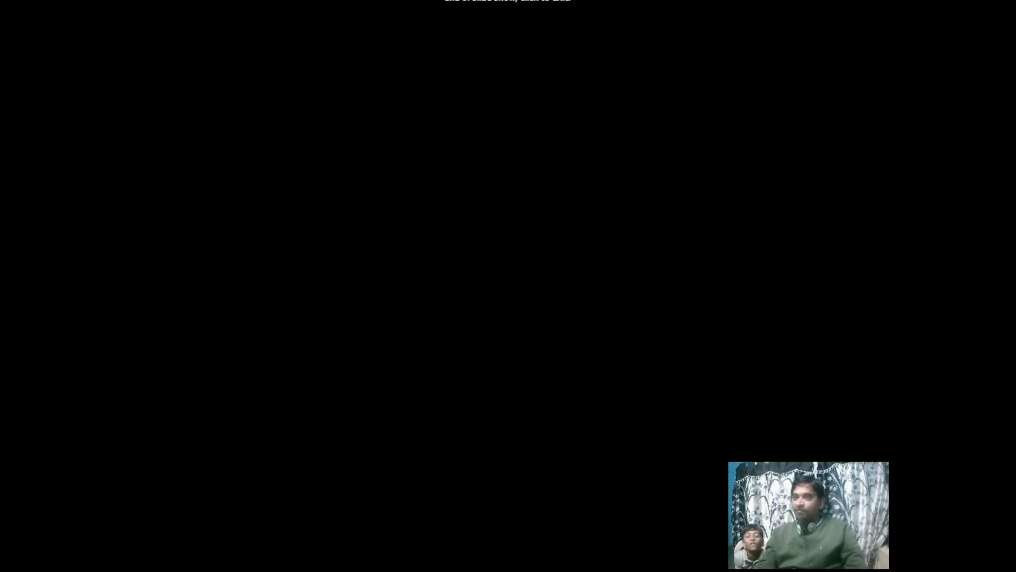
pyautogui.press('Right')
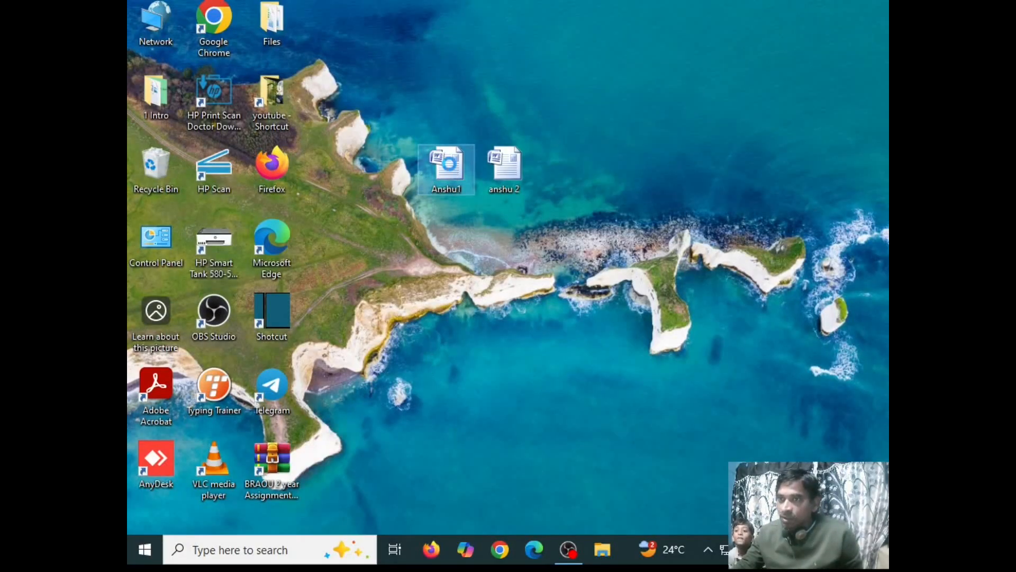
# - Open the Anshu1 document from the desktop
pyautogui.rightClick(453, 169)
pyautogui.click(480, 181)
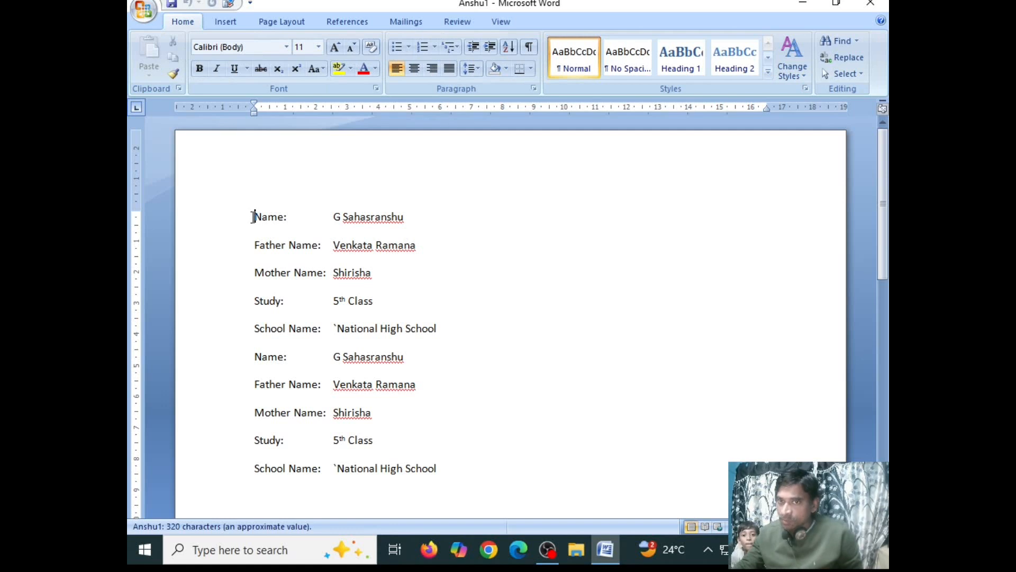
pyautogui.moveTo(255, 217); pyautogui.dragTo(457, 439)
pyautogui.click(443, 227)
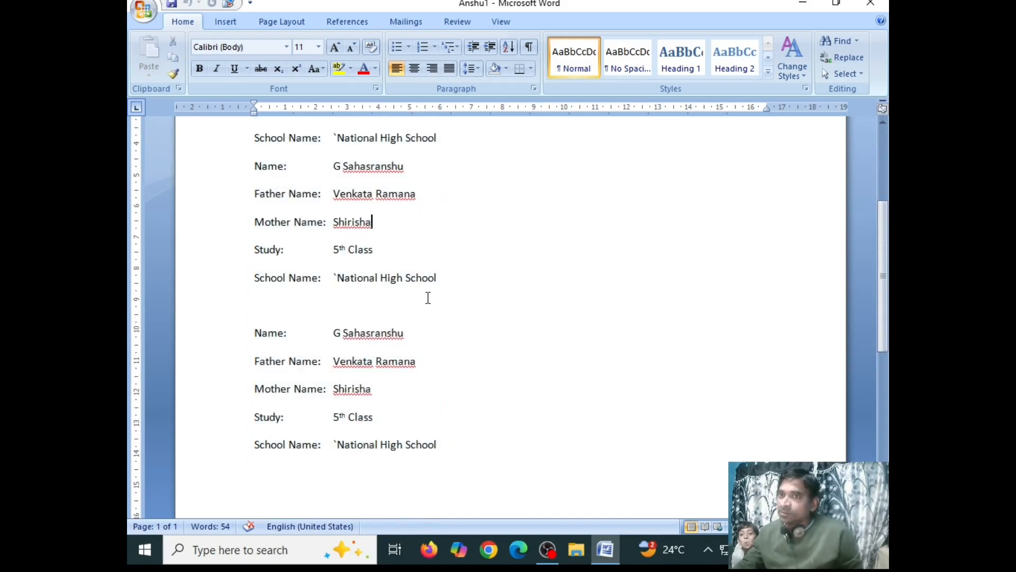
pyautogui.scroll(1, 427, 295)
pyautogui.scroll(-4, 427, 295)
pyautogui.scroll(3, 428, 297)
pyautogui.scroll(3, 421, 301)
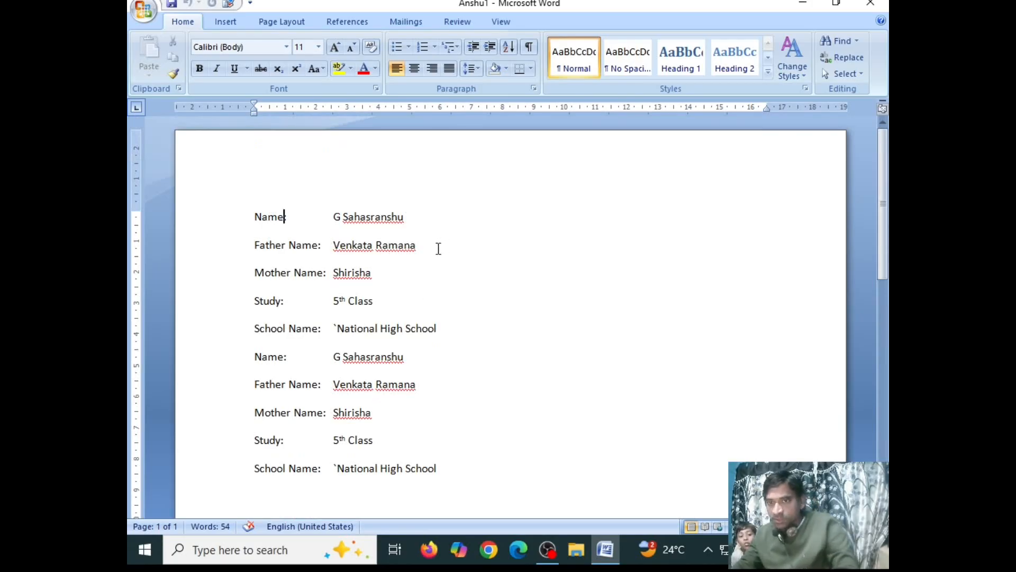
pyautogui.hotkey('ctrl', 'a')
pyautogui.scroll(-4, 533, 348)
pyautogui.scroll(8, 533, 349)
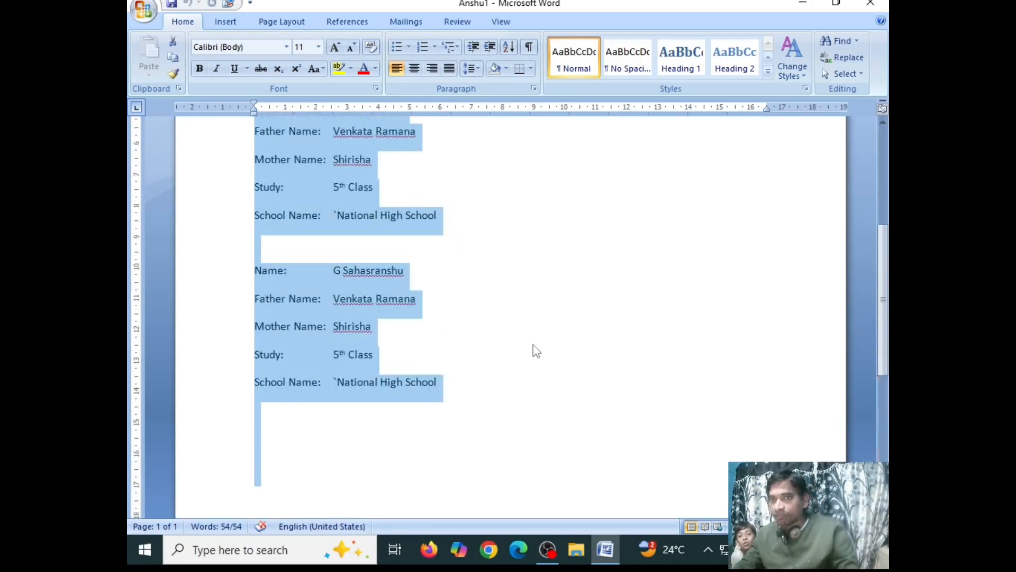
pyautogui.click(487, 200)
pyautogui.scroll(1, 486, 265)
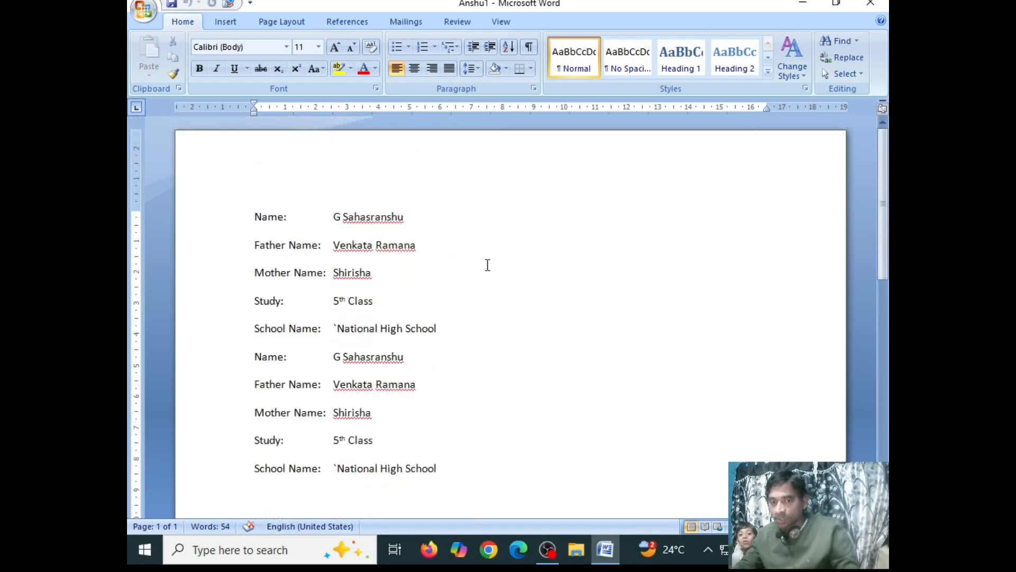
pyautogui.hotkey('ctrl', 'a')
pyautogui.click(499, 273)
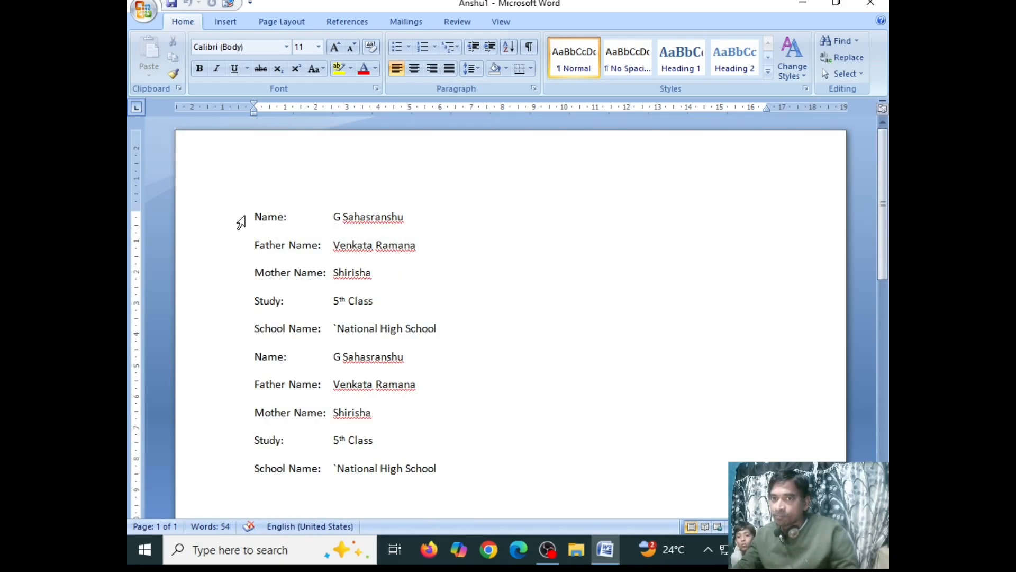
pyautogui.moveTo(254, 217); pyautogui.dragTo(351, 223)
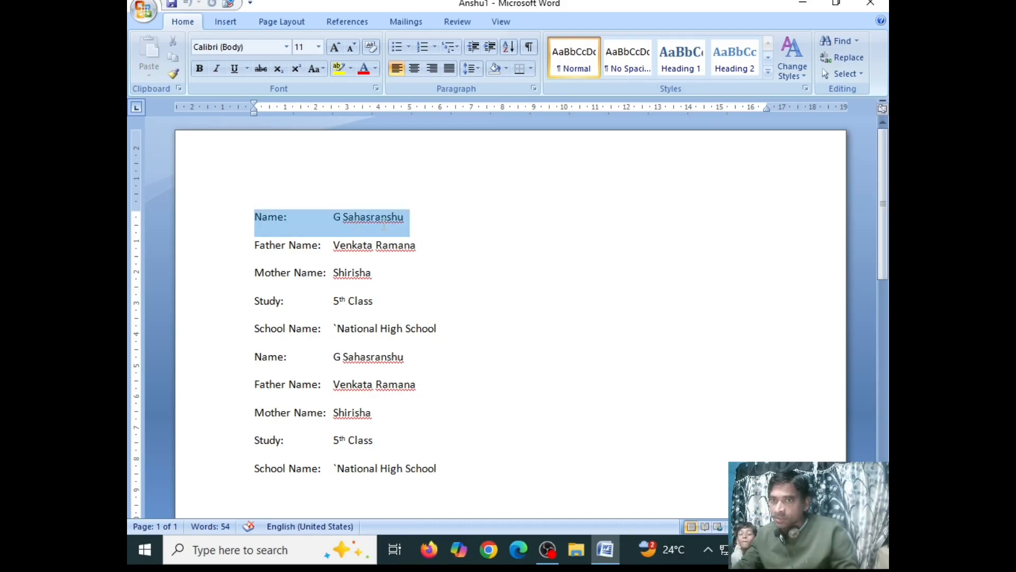
pyautogui.click(306, 211)
pyautogui.click(251, 217)
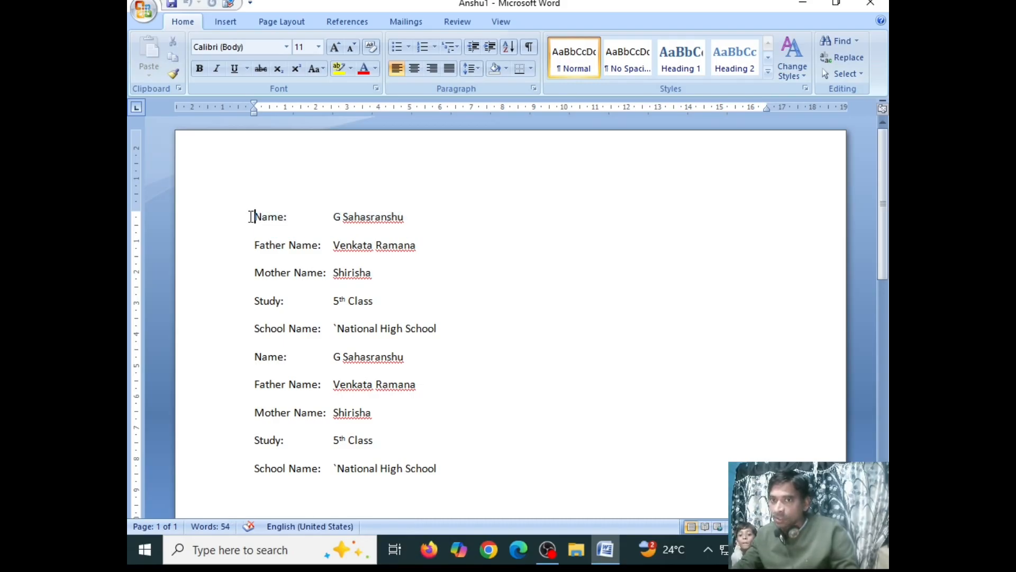
# - Select all the student details in the Anshu1 document and copy them to the clipboard
pyautogui.moveTo(251, 217); pyautogui.dragTo(469, 431)
pyautogui.scroll(6, 570, 358)
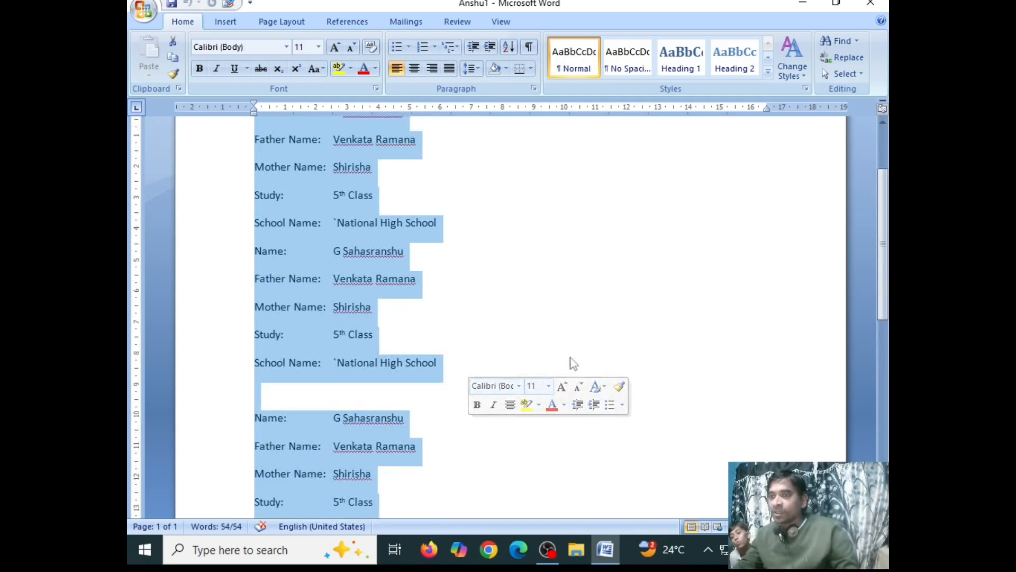
pyautogui.scroll(-1, 577, 280)
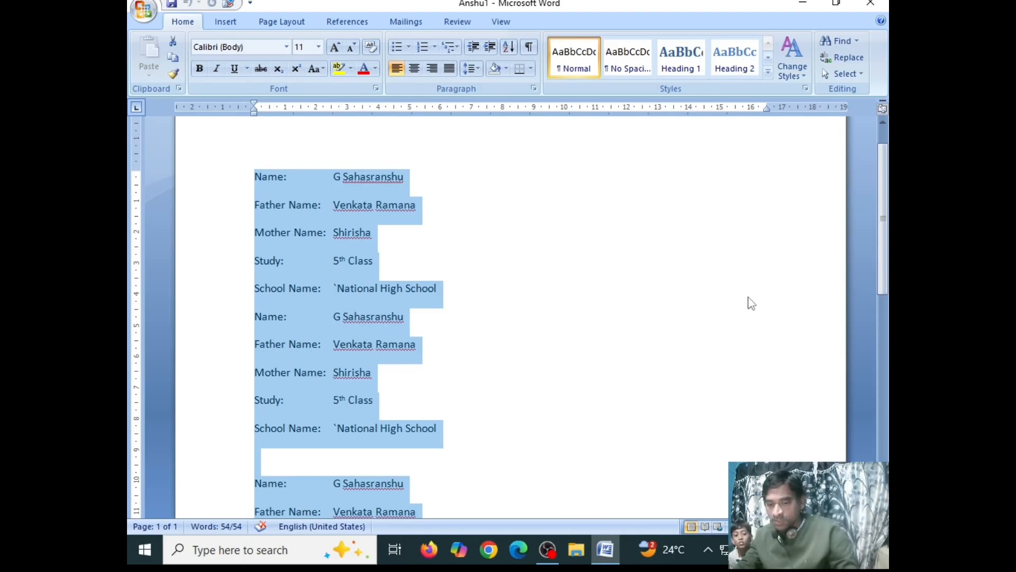
pyautogui.hotkey('ctrl', 'c')
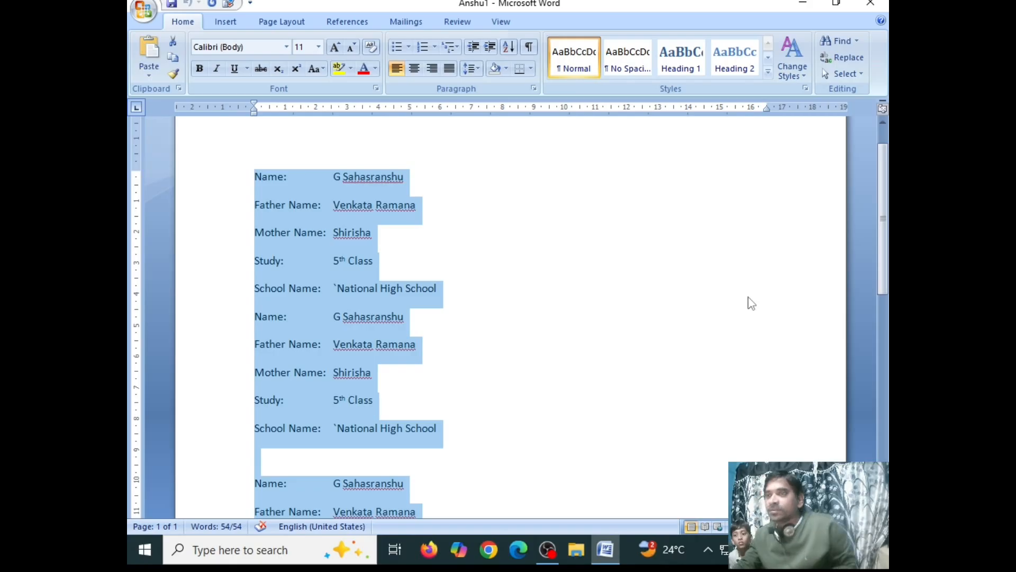
pyautogui.rightClick(308, 209)
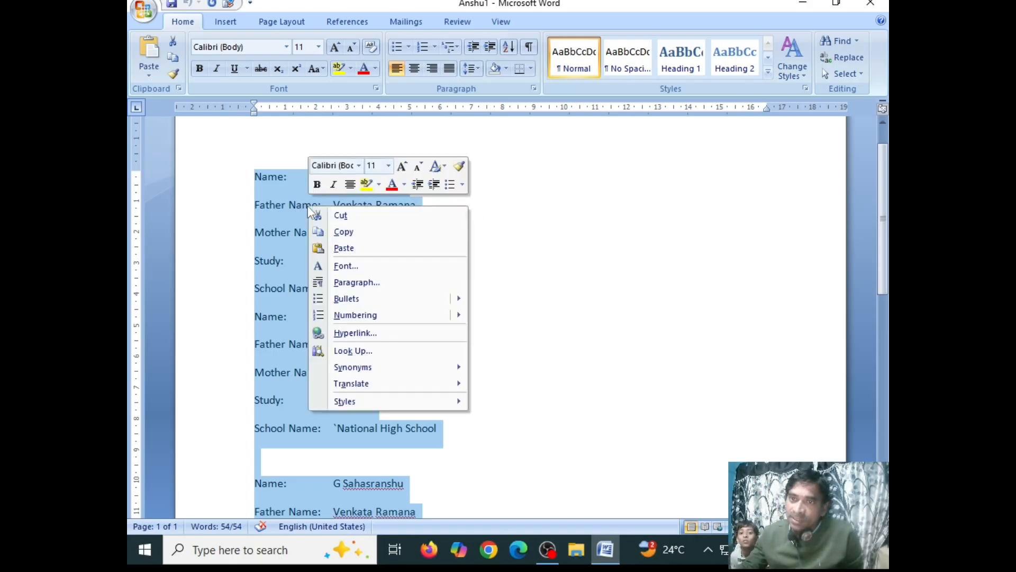
pyautogui.click(343, 232)
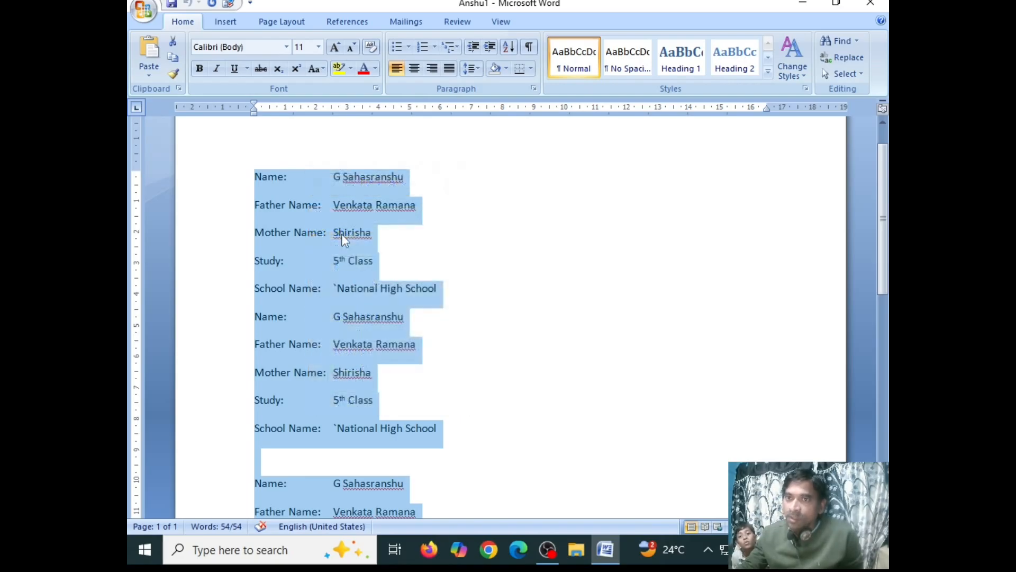
pyautogui.rightClick(310, 201)
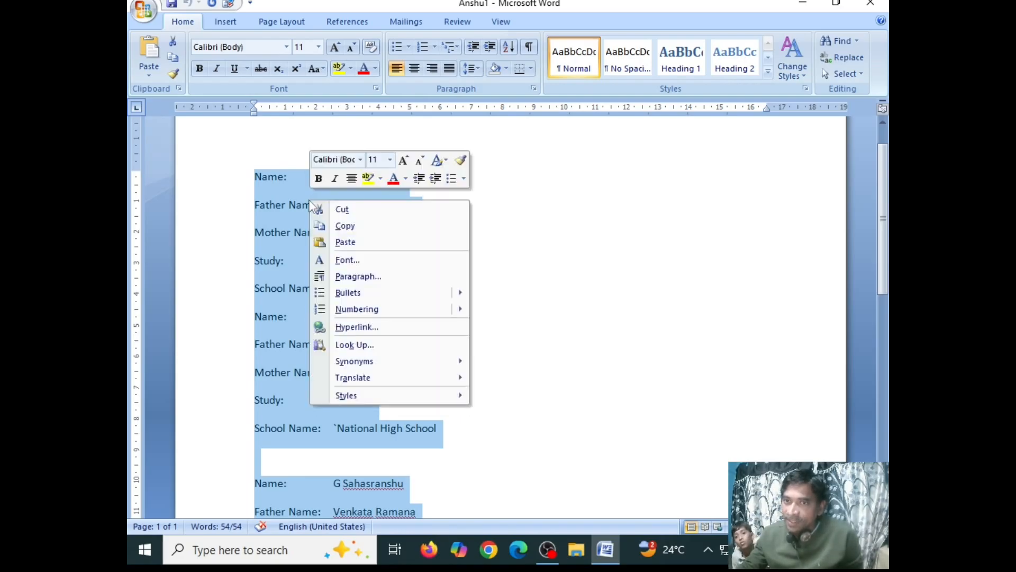
pyautogui.click(345, 227)
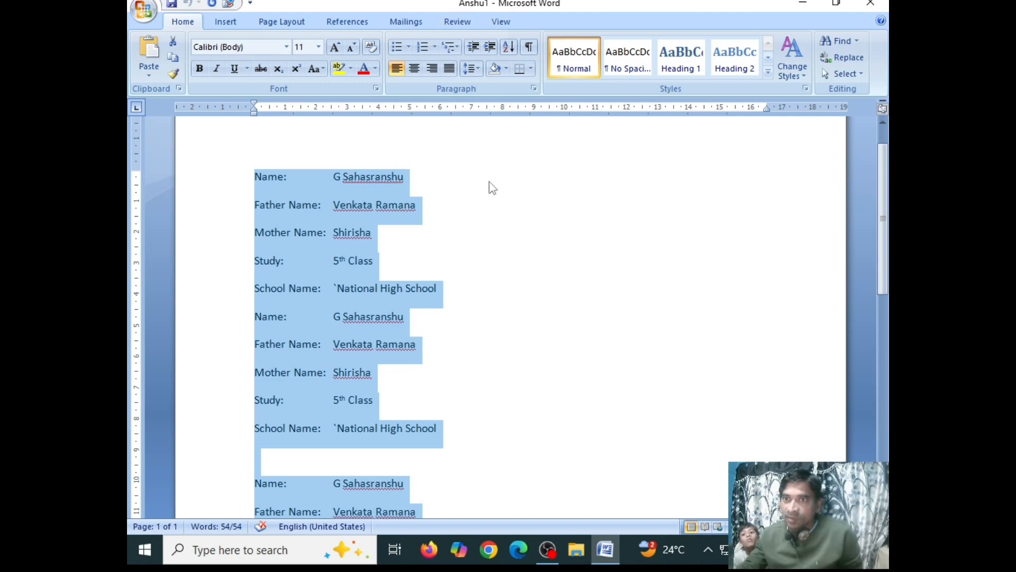
# - Minimize the Anshu1 document and open the anshu 2 document from the desktop
pyautogui.click(809, 7)
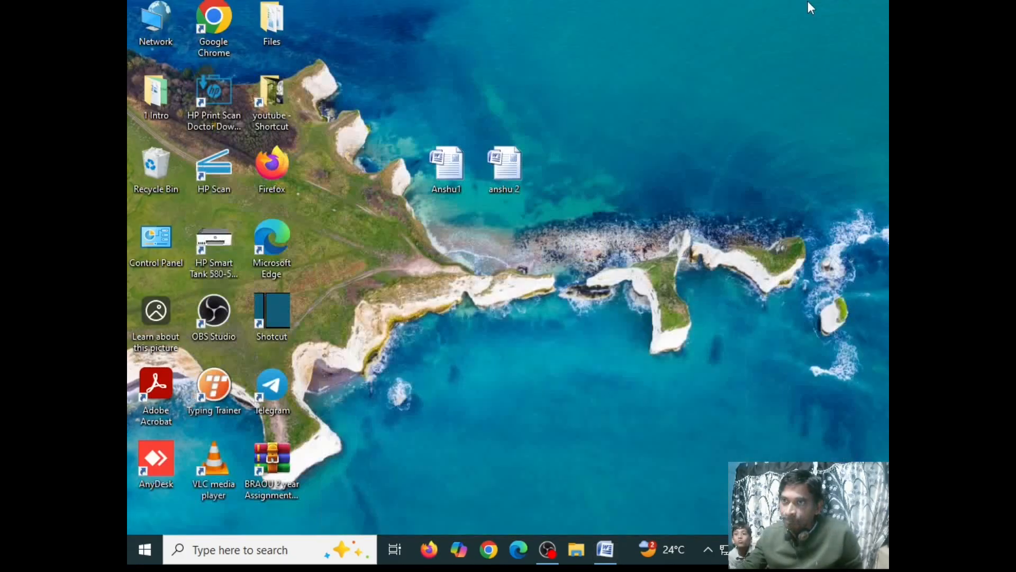
pyautogui.rightClick(502, 173)
pyautogui.click(535, 180)
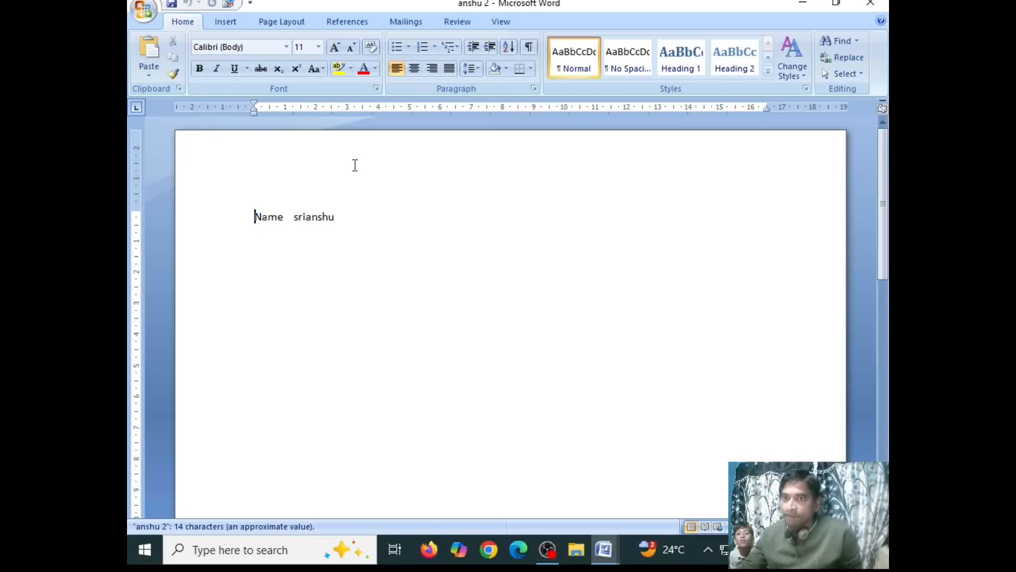
# - Add blank lines below the Name line in anshu 2, paste the copied student details there and check them
pyautogui.click(334, 224)
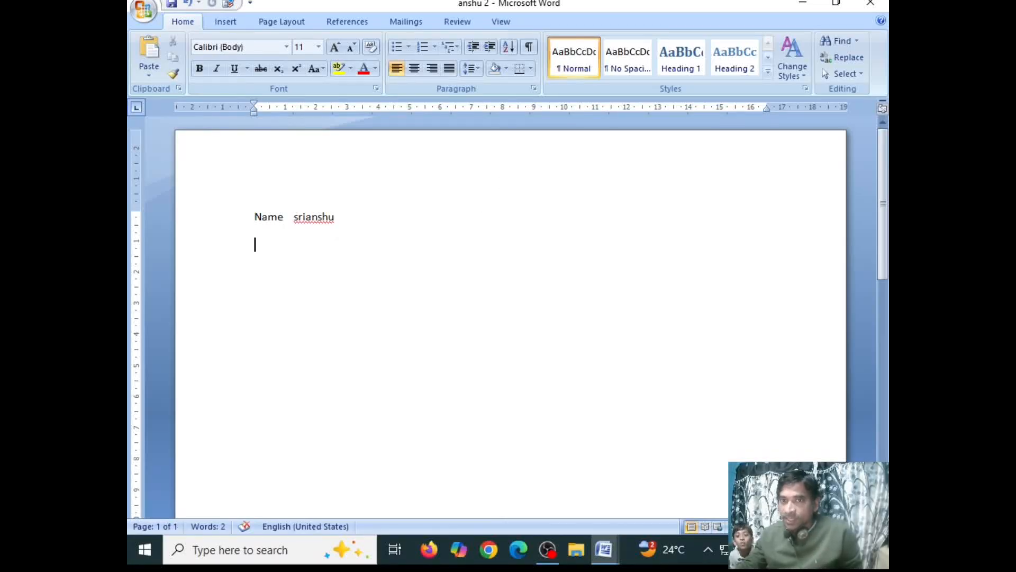
pyautogui.scroll(-1, 256, 241)
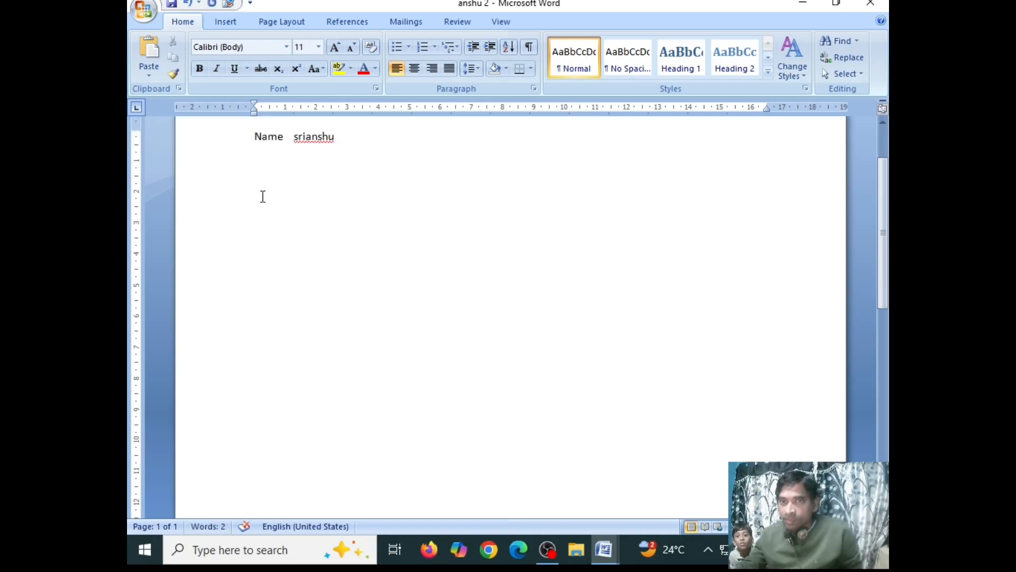
pyautogui.click(262, 195)
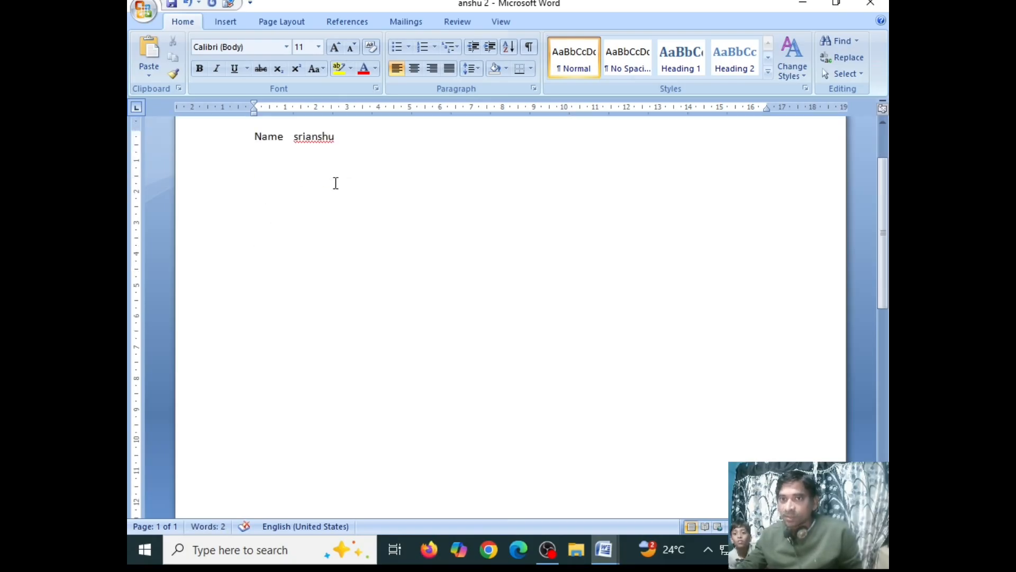
pyautogui.rightClick(259, 190)
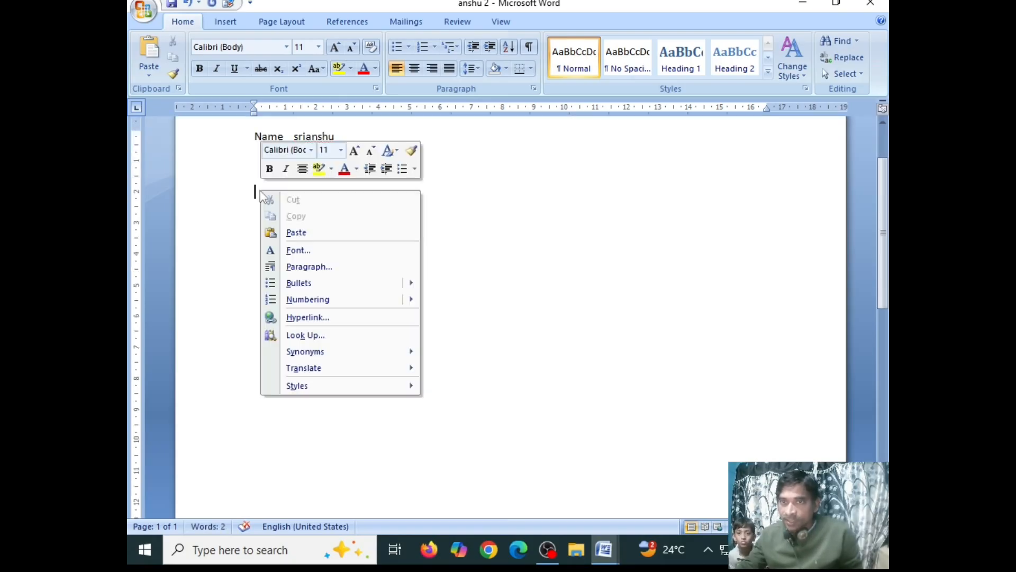
pyautogui.click(297, 232)
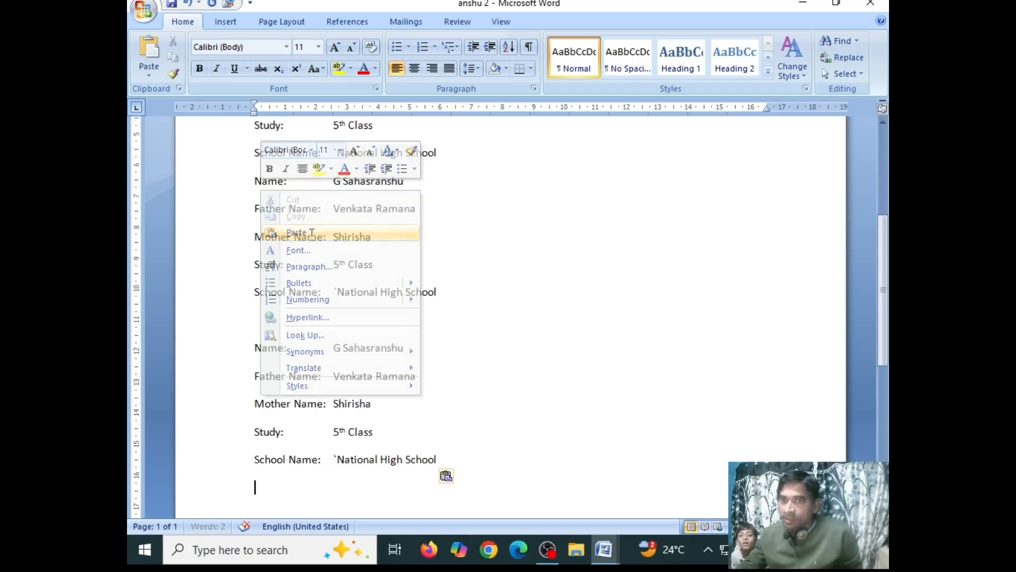
pyautogui.scroll(3, 602, 397)
pyautogui.scroll(1, 602, 398)
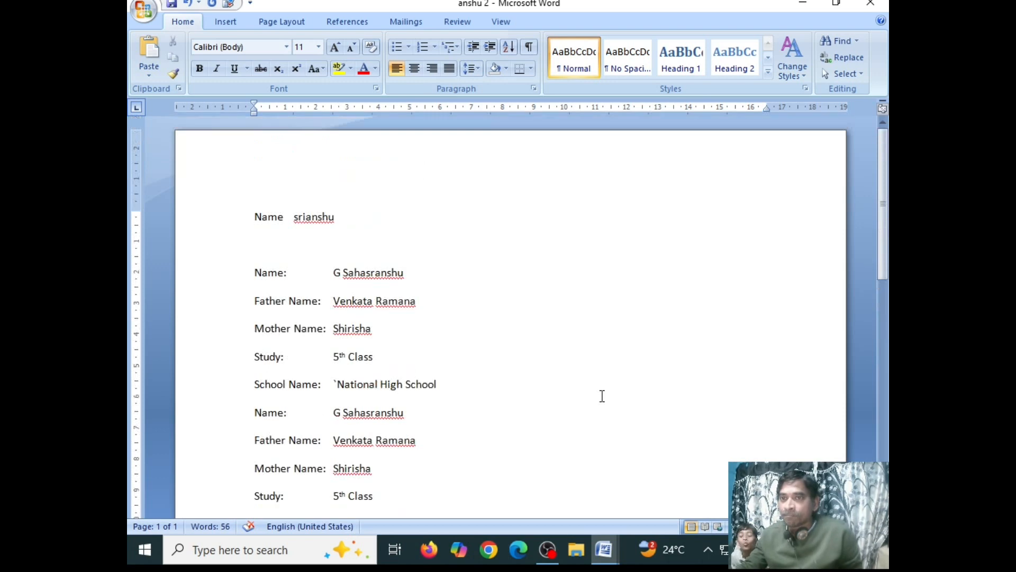
pyautogui.scroll(-3, 601, 397)
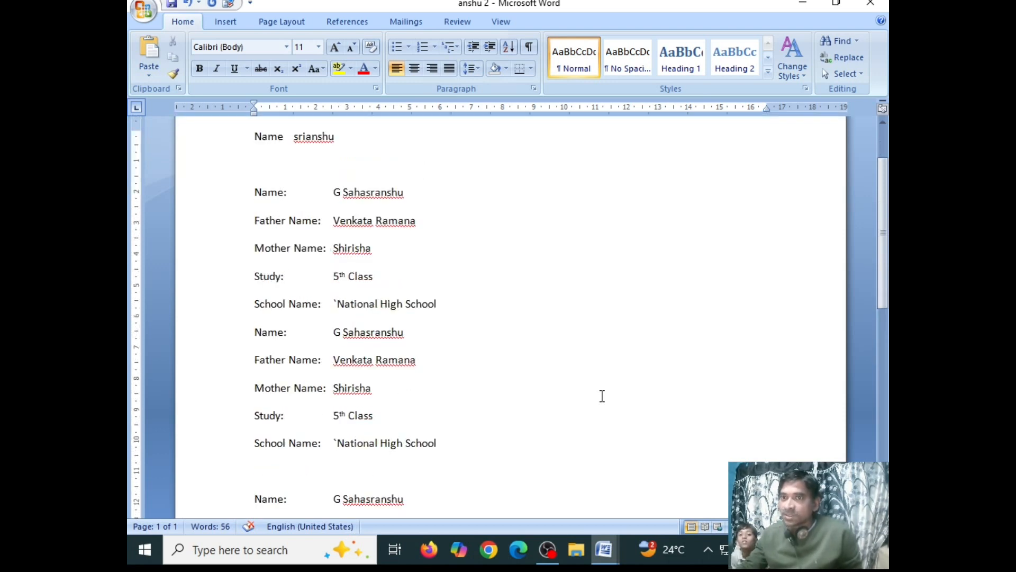
pyautogui.scroll(-2, 602, 397)
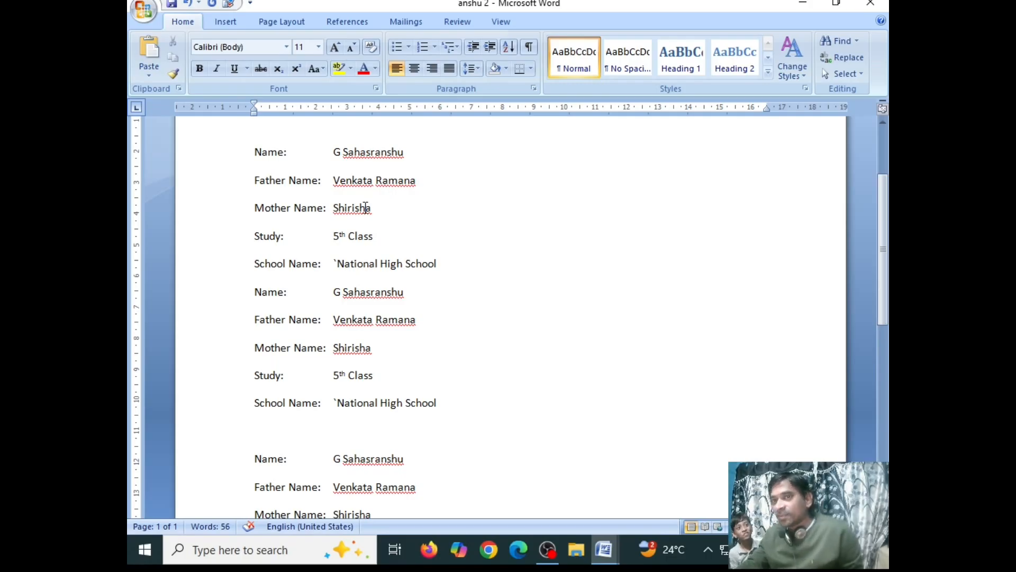
# - Paste the copied details two more times at the end of the anshu 2 document
pyautogui.scroll(-5, 311, 203)
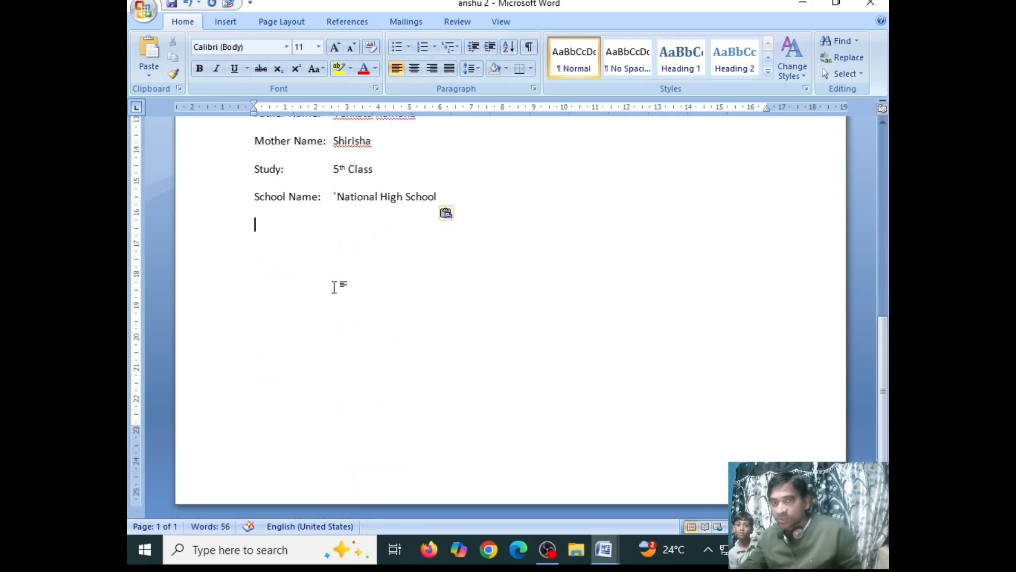
pyautogui.hotkey('ctrl', 'v')
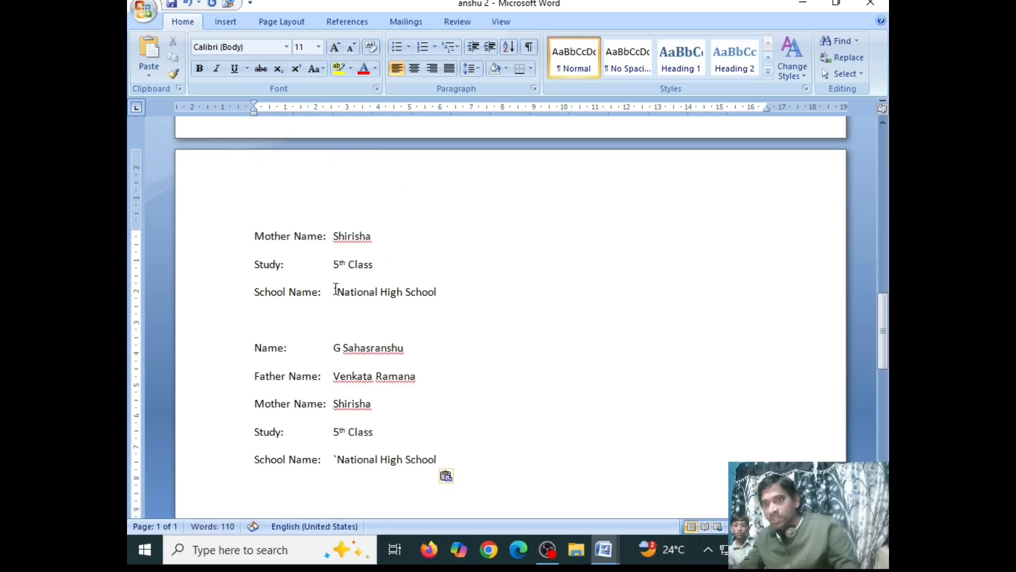
pyautogui.hotkey('ctrl', 'v')
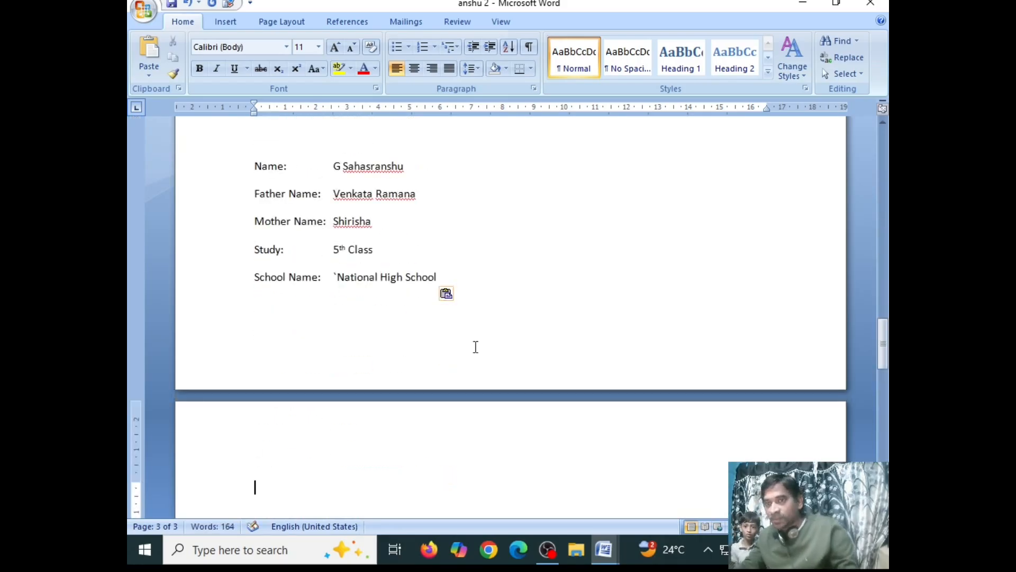
# - Select all the pasted student details below the first Name line in anshu 2 and delete them
pyautogui.scroll(9, 476, 347)
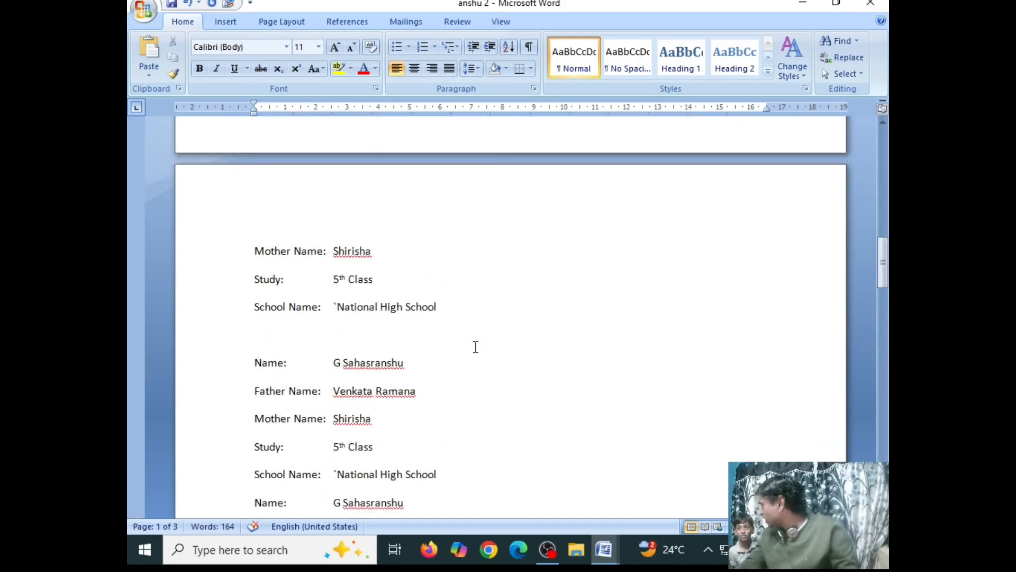
pyautogui.scroll(10, 476, 347)
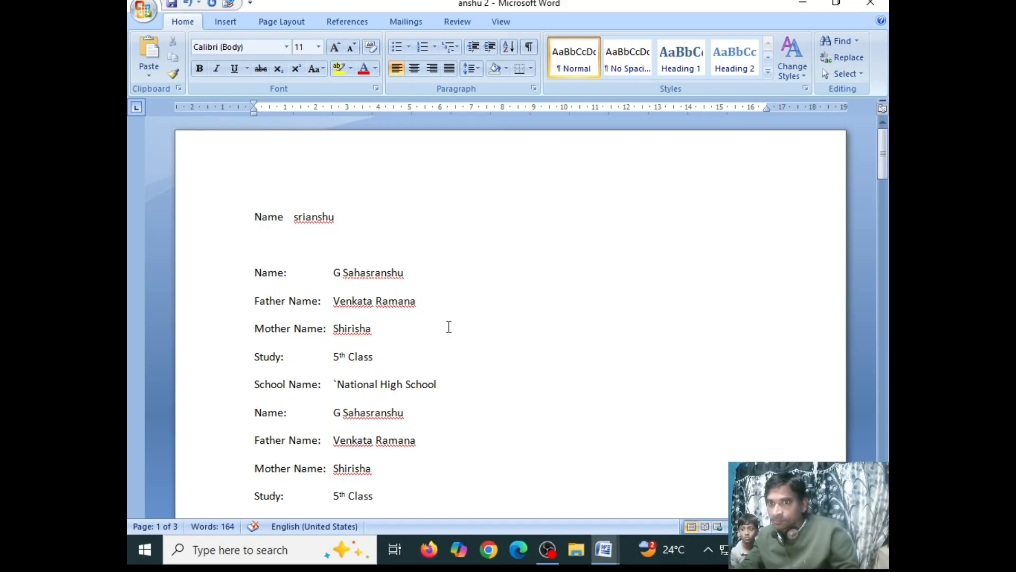
pyautogui.moveTo(251, 274); pyautogui.dragTo(339, 565)
pyautogui.press('Delete')
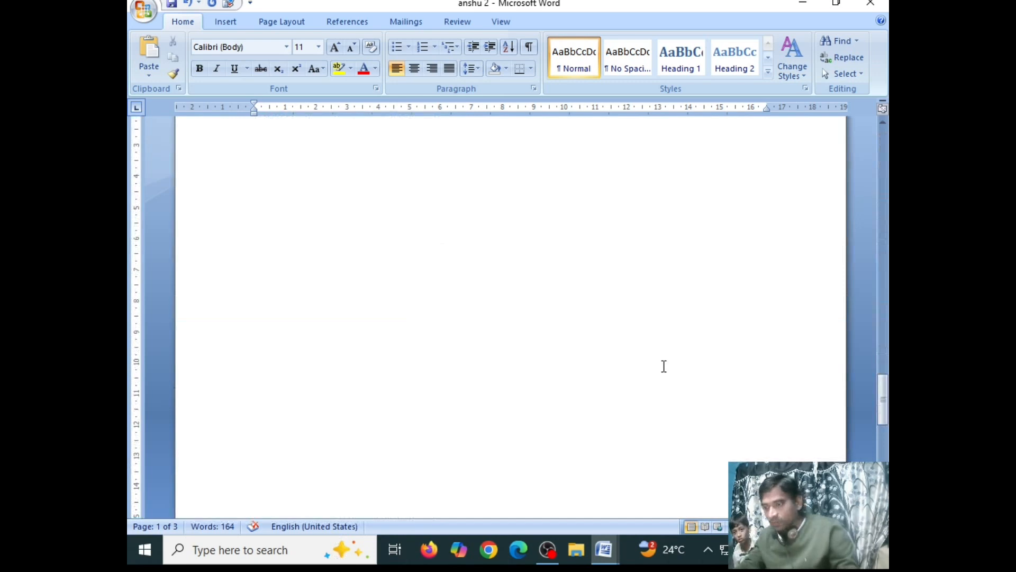
pyautogui.scroll(1, 663, 363)
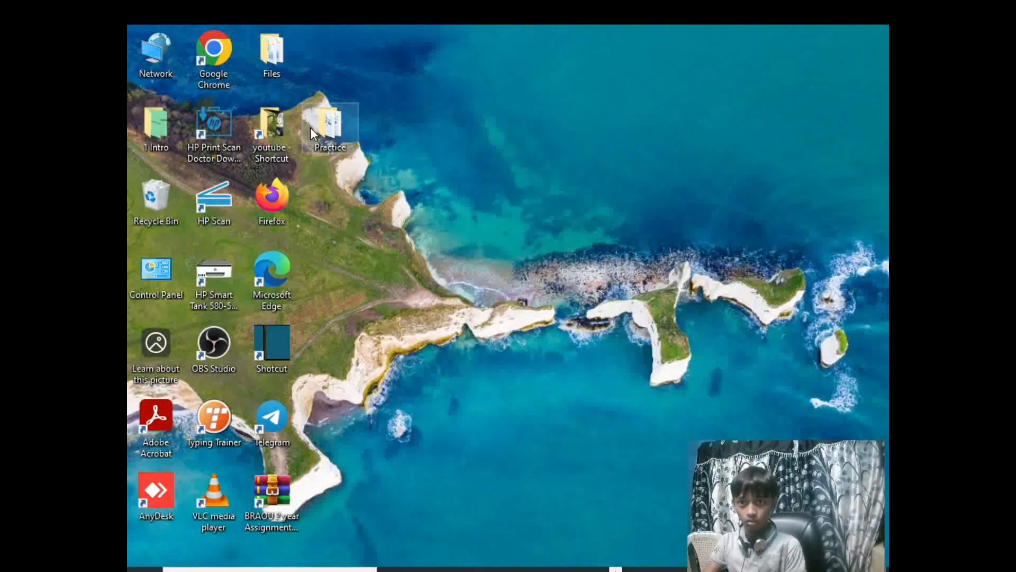
# - Open the Practice folder from the desktop
pyautogui.rightClick(339, 128)
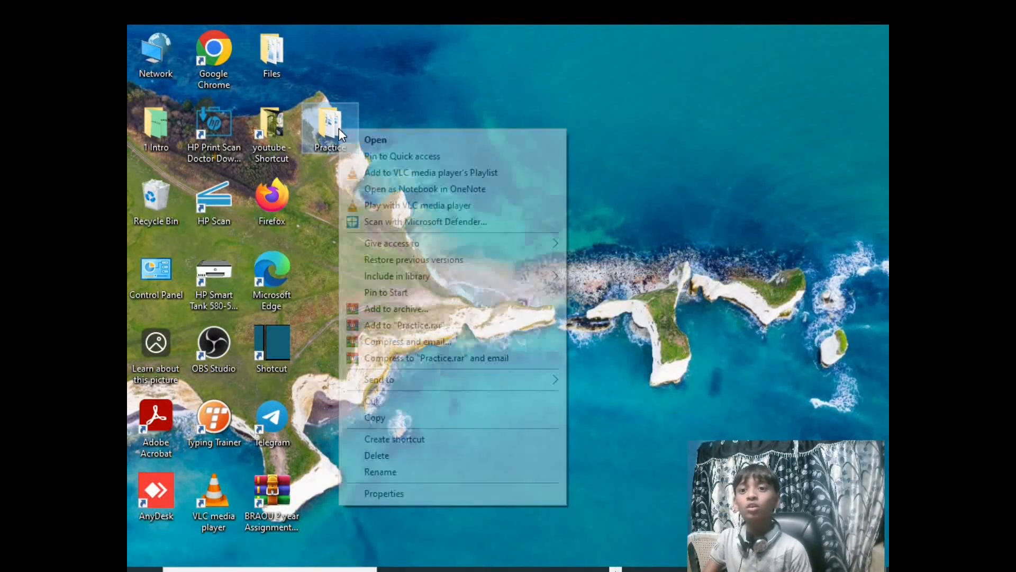
pyautogui.click(378, 138)
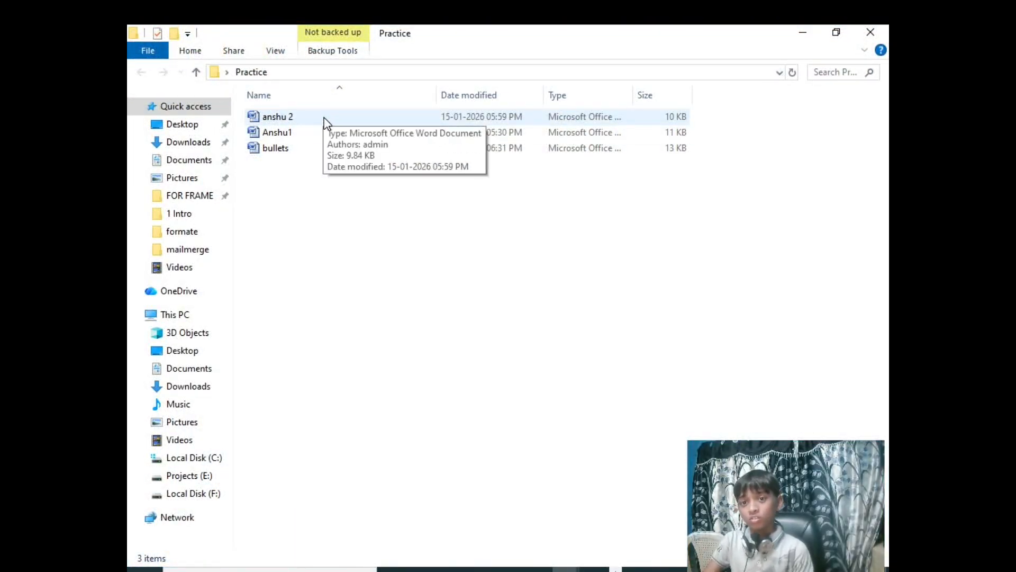
pyautogui.click(318, 138)
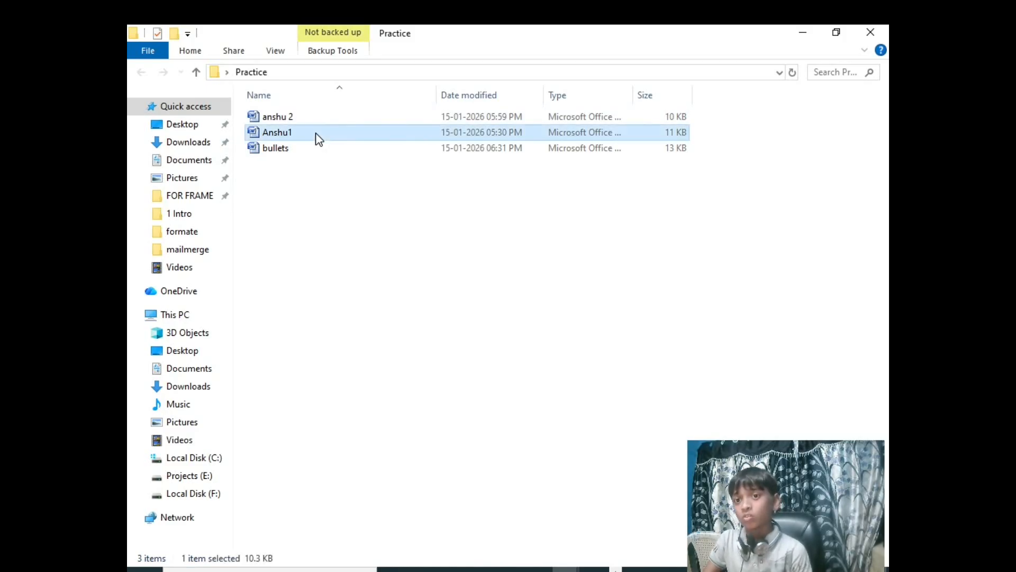
pyautogui.press('F2')
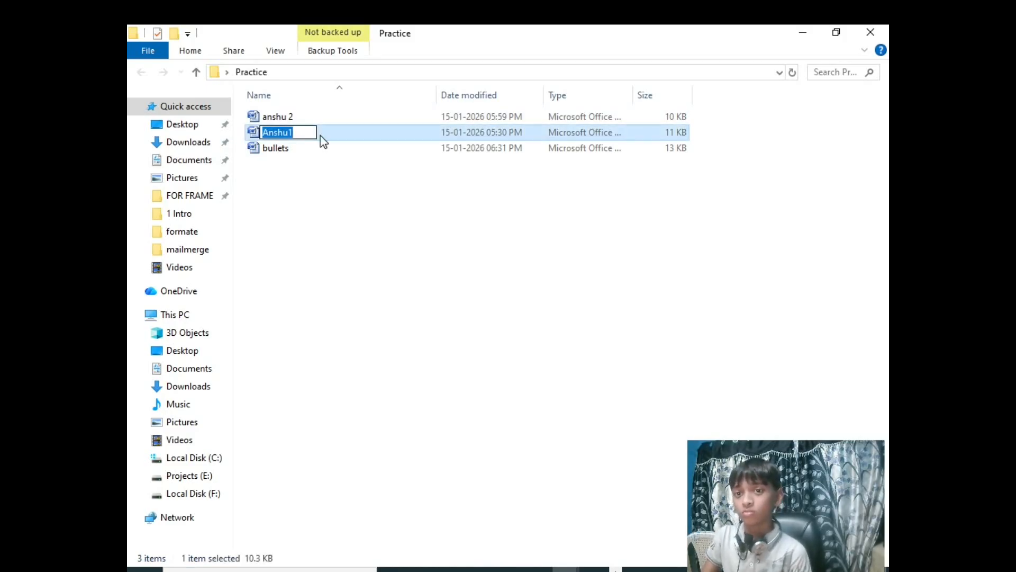
pyautogui.click(332, 127)
pyautogui.rightClick(331, 127)
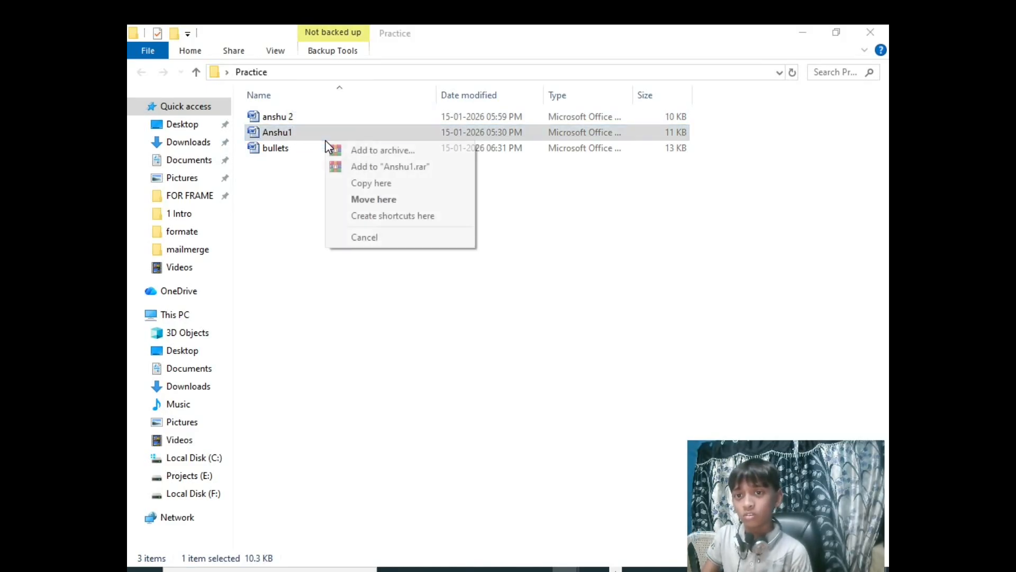
pyautogui.click(335, 130)
pyautogui.rightClick(337, 126)
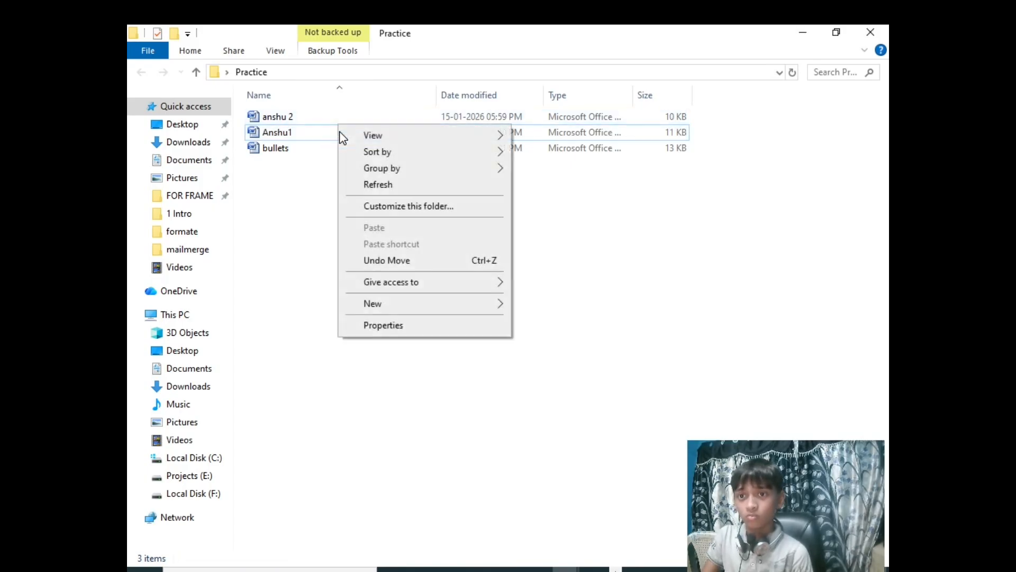
pyautogui.click(320, 134)
pyautogui.rightClick(319, 133)
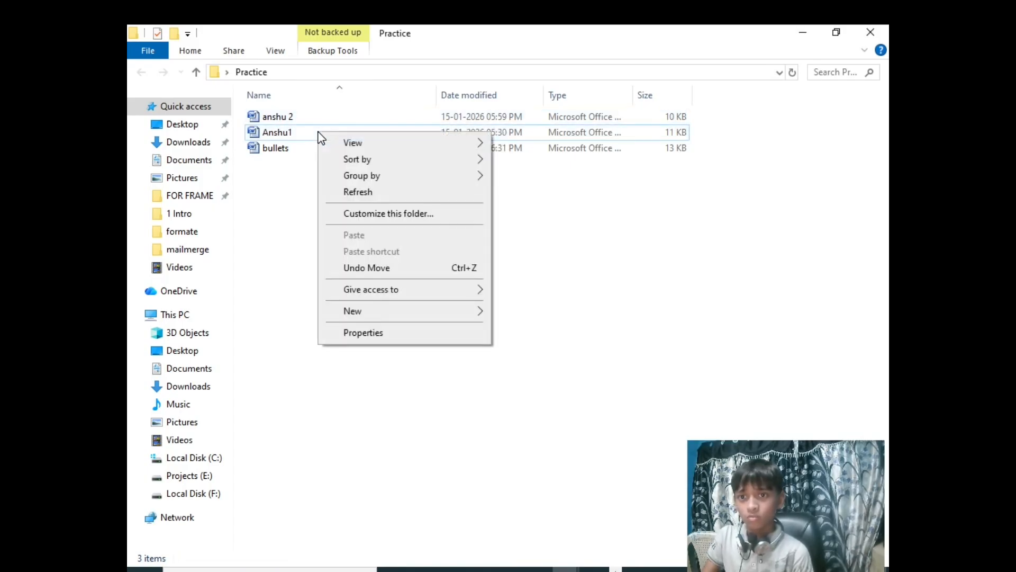
# - Open the Anshu1 document from the Practice folder, then select and copy all of its student details
pyautogui.click(303, 135)
pyautogui.doubleClick(302, 134)
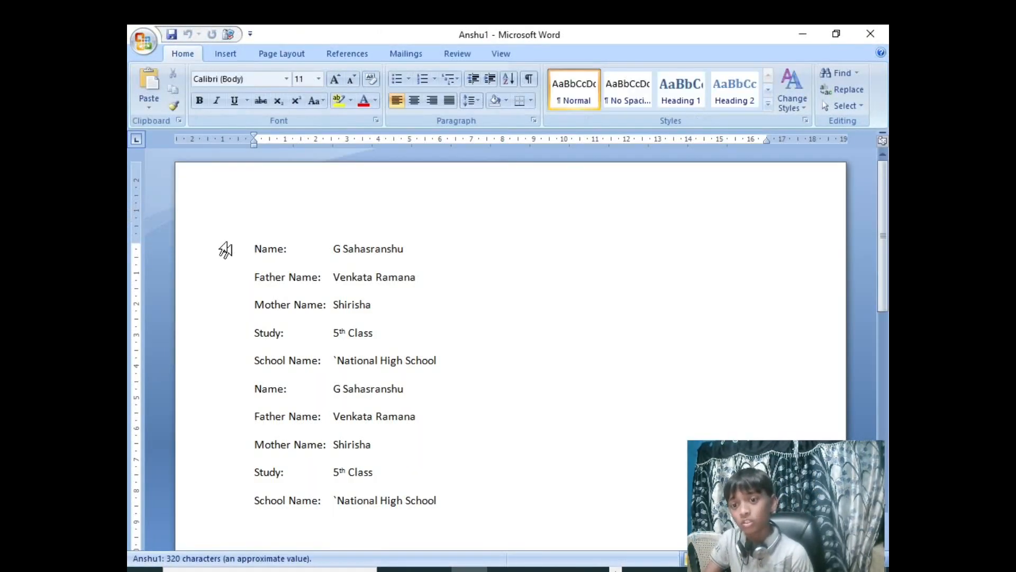
pyautogui.scroll(-10, 540, 333)
pyautogui.scroll(10, 511, 350)
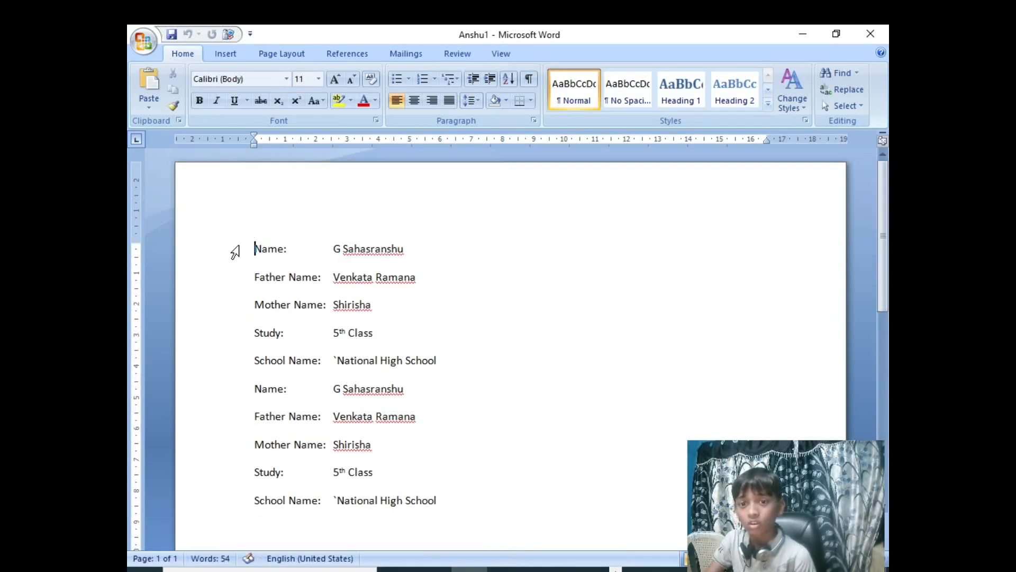
pyautogui.moveTo(255, 248); pyautogui.dragTo(458, 253)
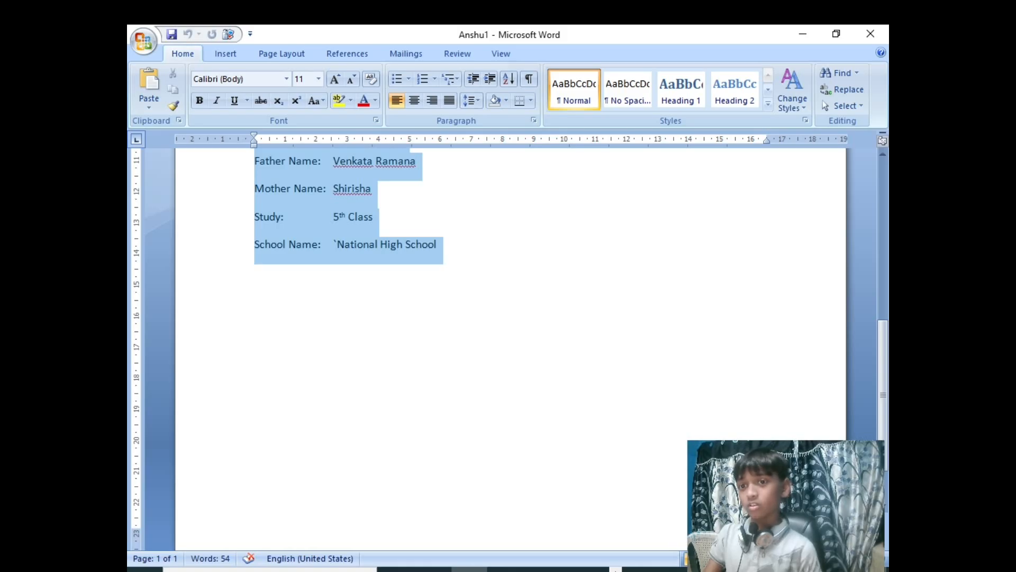
pyautogui.scroll(3, 554, 334)
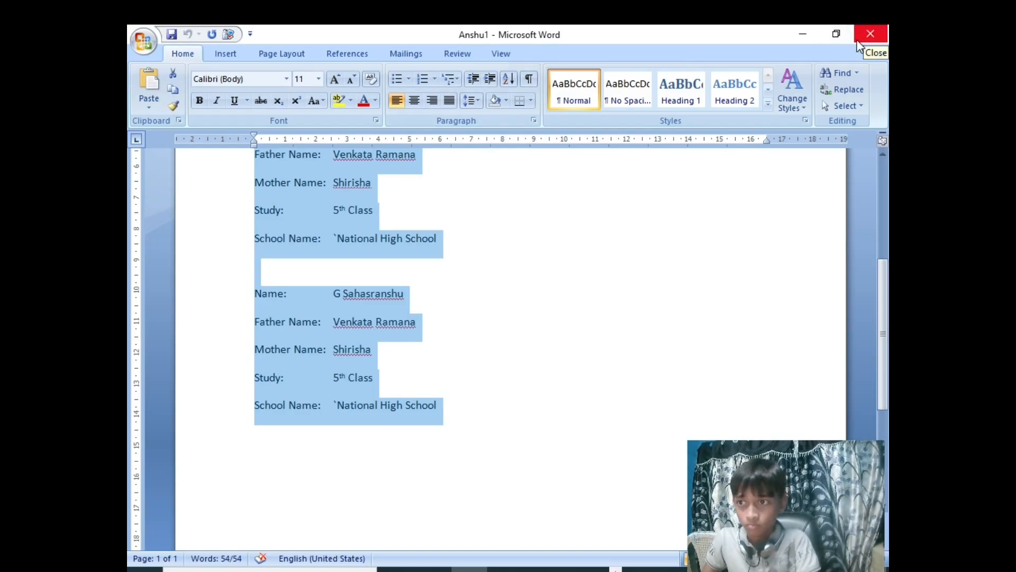
# - Minimize the Anshu1 document and open the anshu 2 document from the Practice folder
pyautogui.click(804, 33)
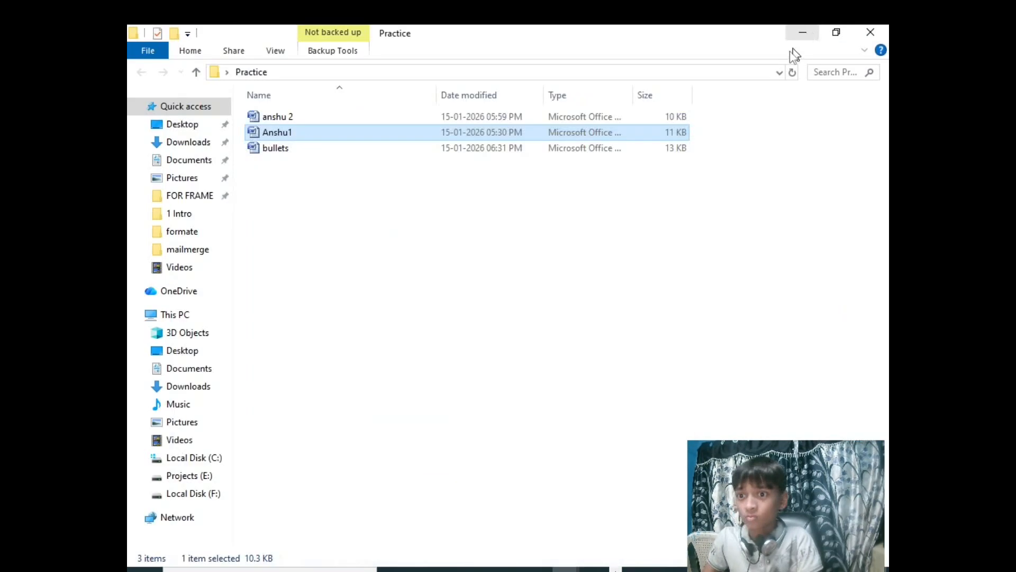
pyautogui.click(308, 117)
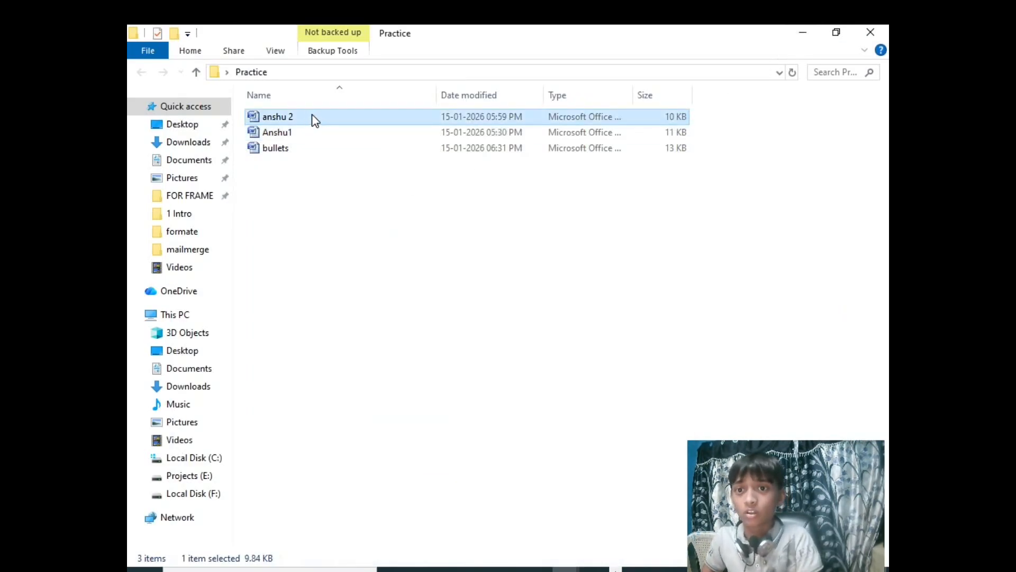
pyautogui.doubleClick(312, 117)
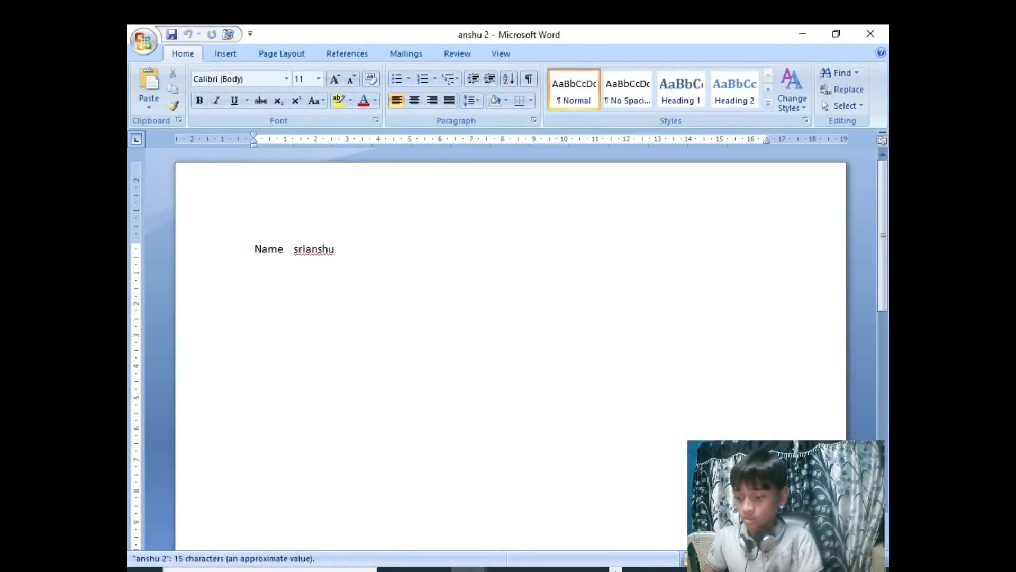
# - Add two blank lines above the Name line in anshu 2 and paste the copied student details below that line
pyautogui.press('Return')
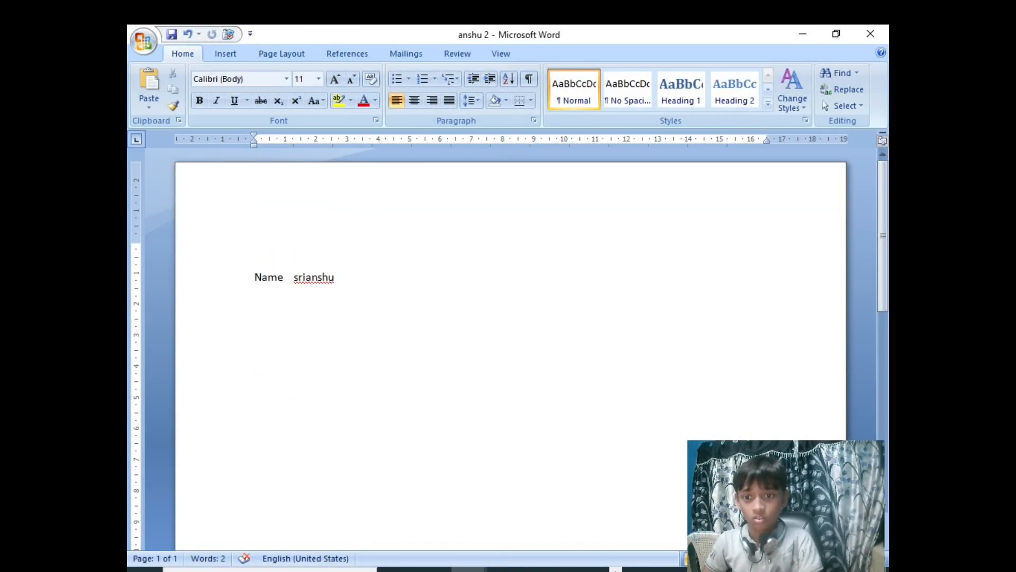
pyautogui.press('Return')
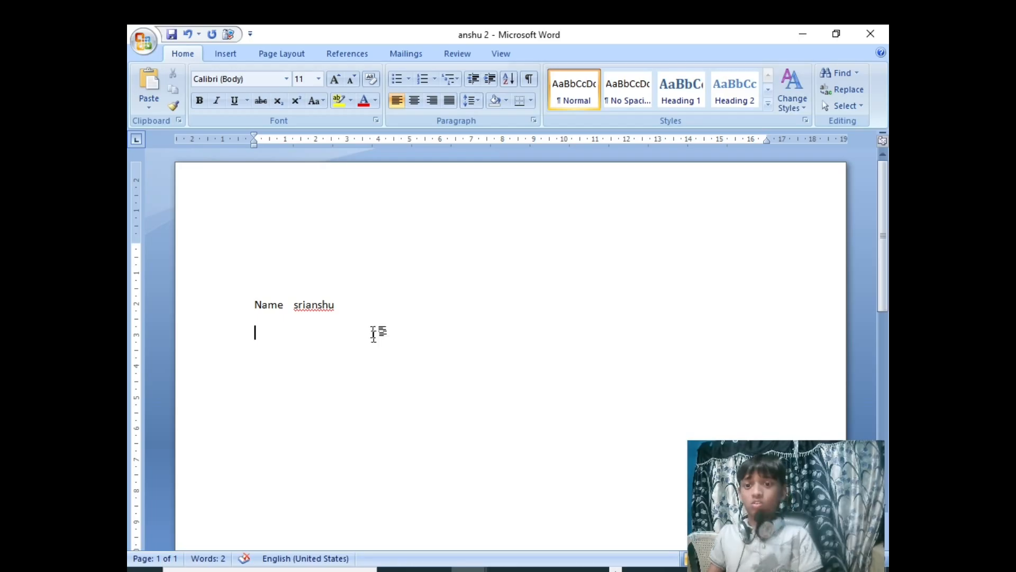
pyautogui.scroll(-5, 511, 349)
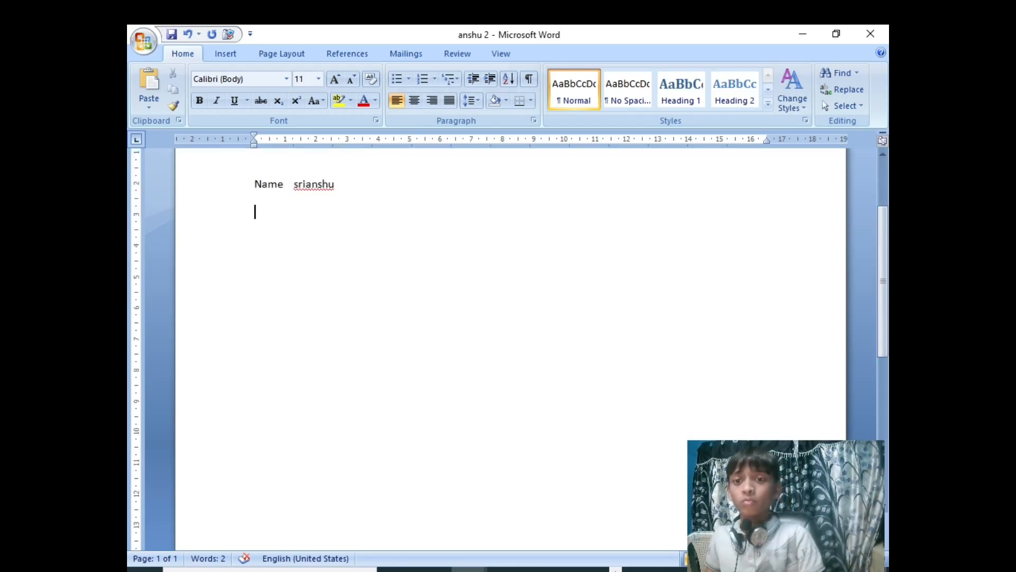
pyautogui.scroll(1, 511, 350)
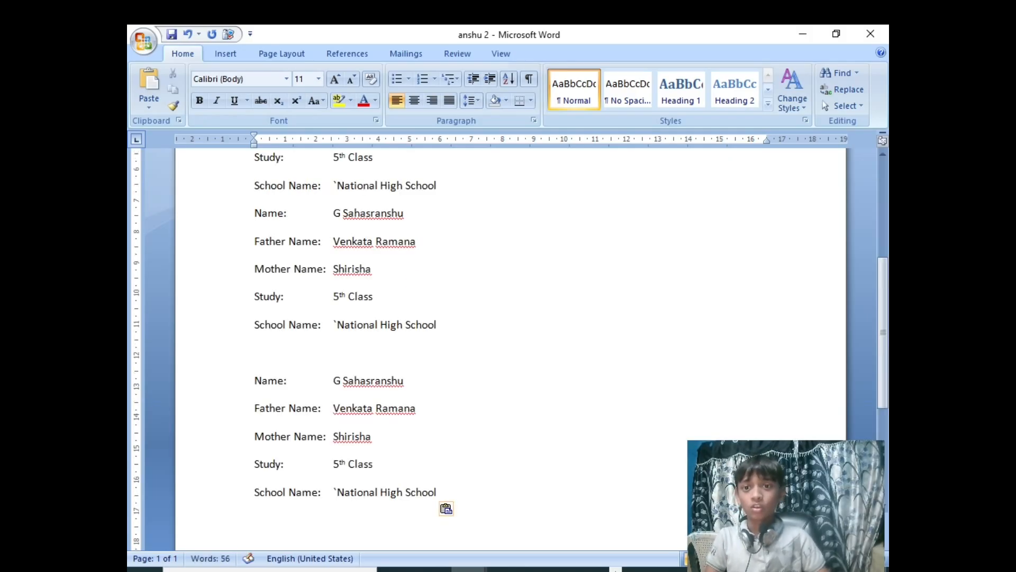
pyautogui.scroll(2, 511, 349)
pyautogui.scroll(4, 394, 309)
pyautogui.scroll(-11, 395, 309)
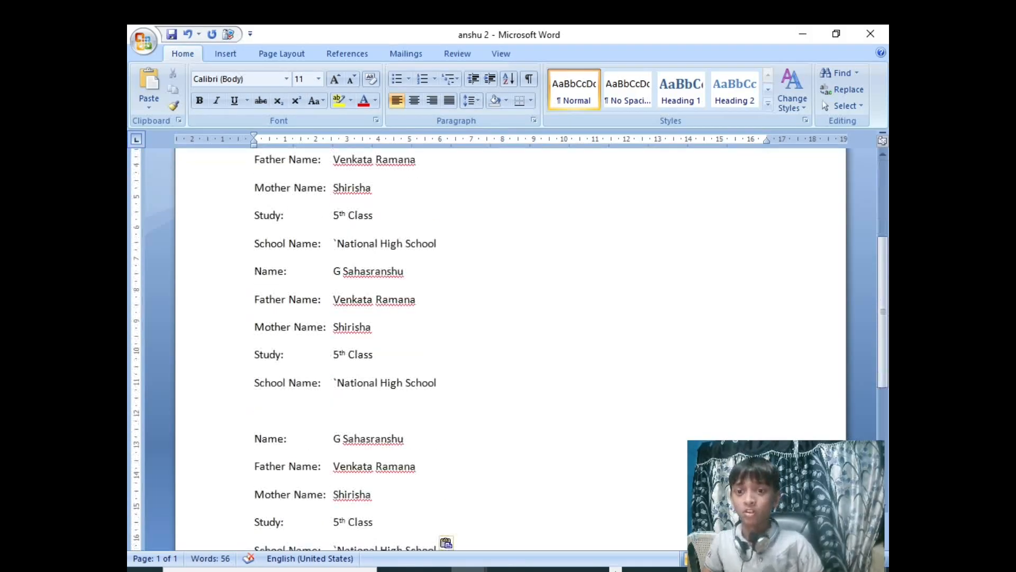
pyautogui.scroll(-1, 395, 309)
pyautogui.scroll(1, 394, 309)
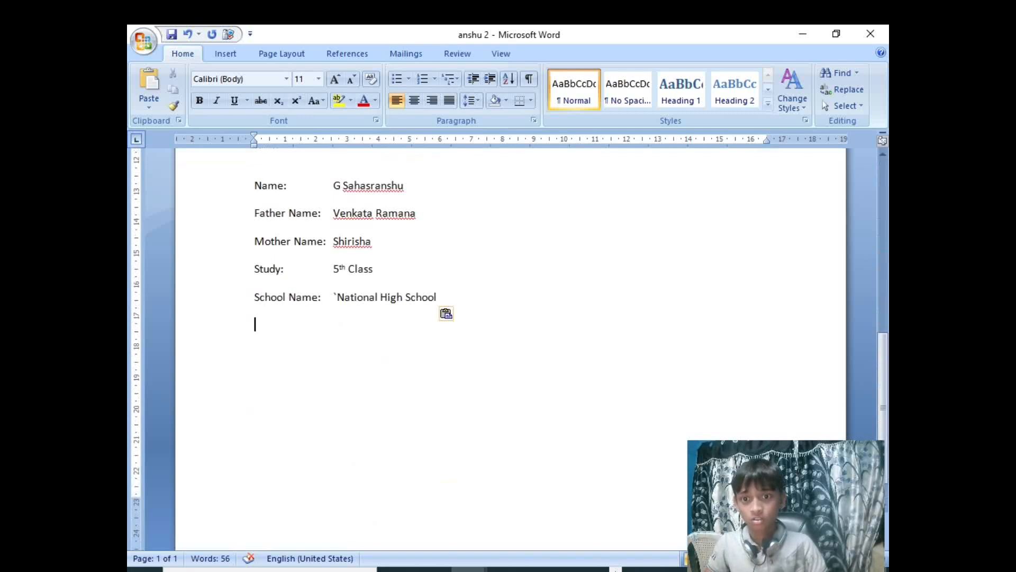
pyautogui.scroll(-1, 442, 294)
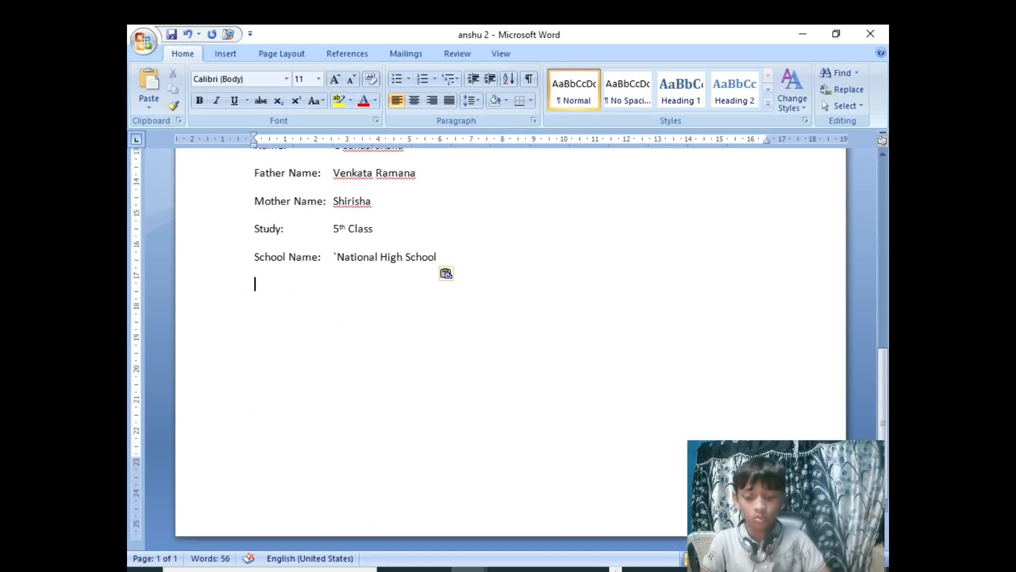
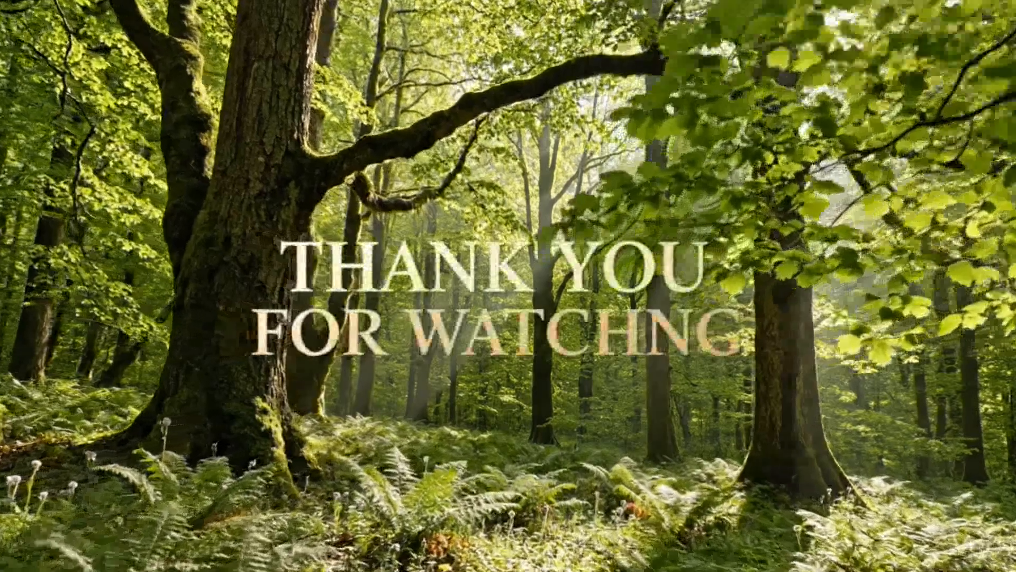